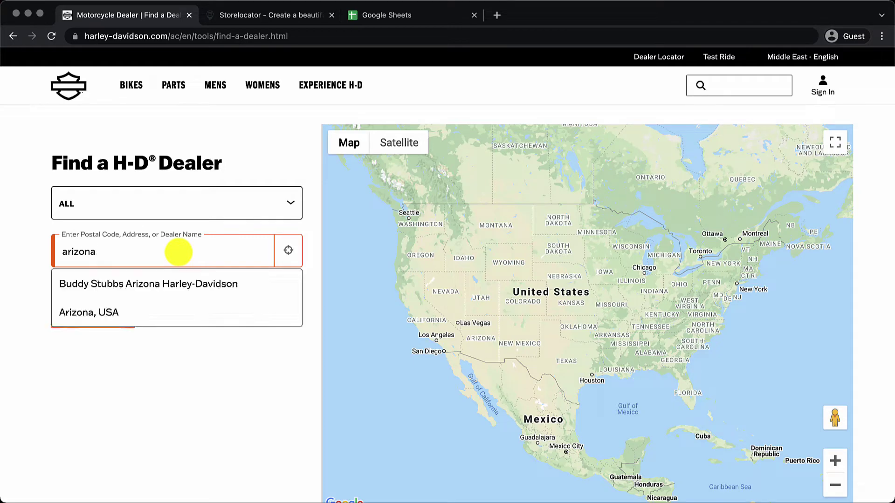
- Search Harley-Davidson dealers near Arizona, USA and scroll through the results
click(160, 313)
click(106, 312)
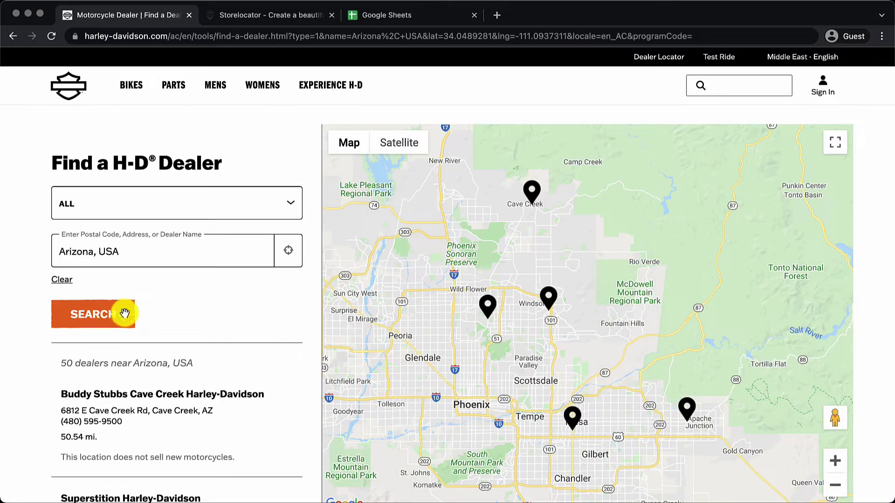
scroll(214, 335, down, 4)
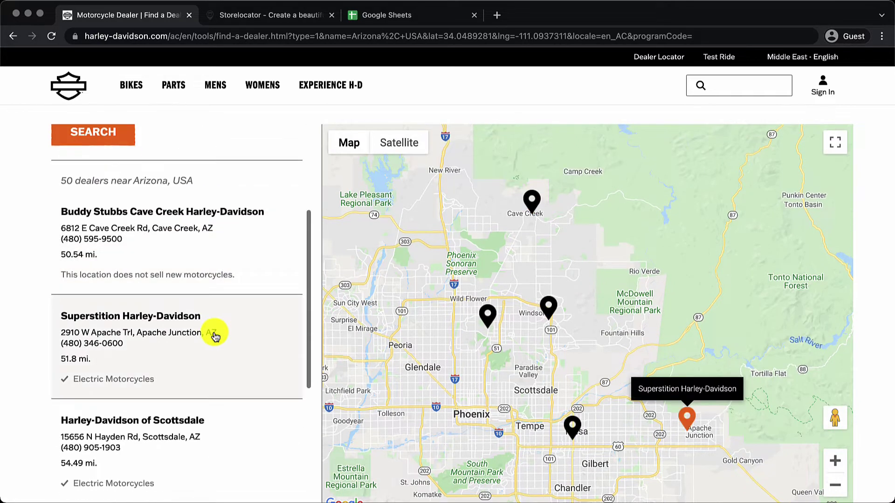
scroll(215, 335, down, 6)
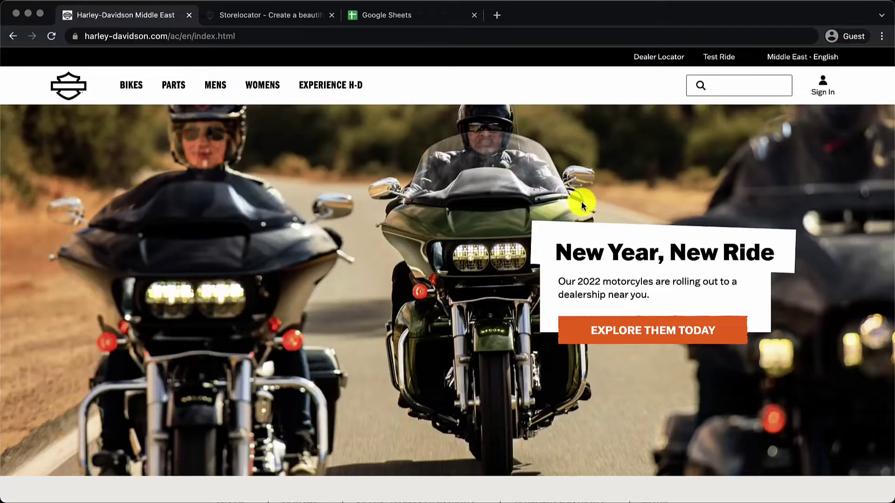
scroll(517, 118, down, 10)
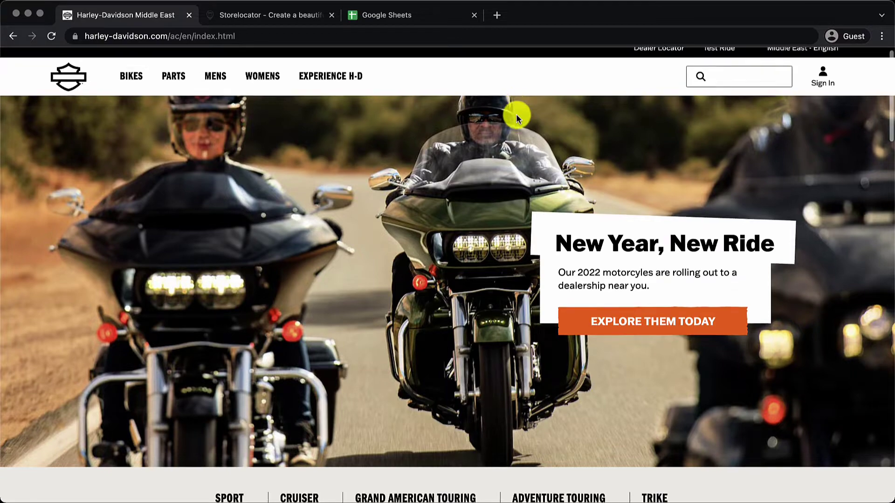
scroll(518, 117, down, 6)
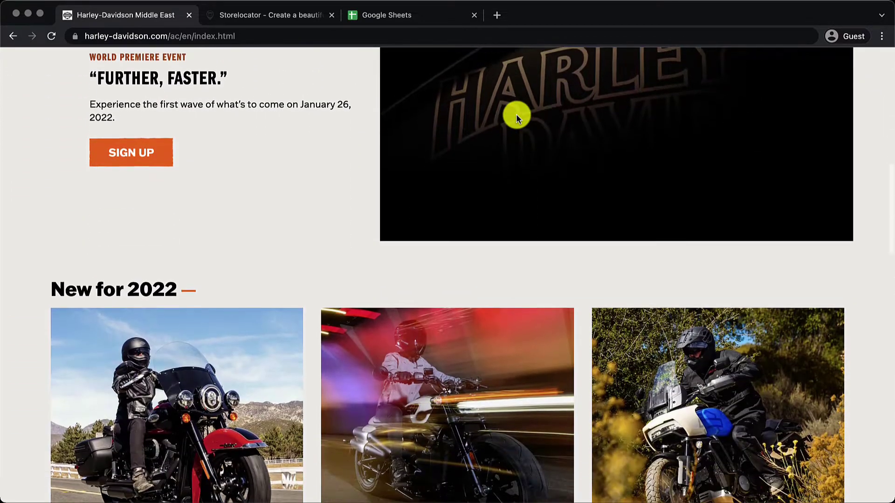
scroll(516, 114, down, 4)
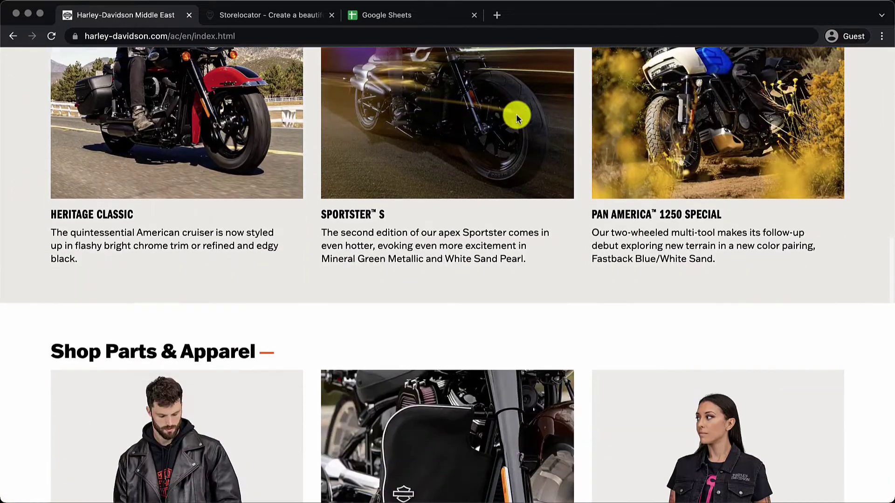
scroll(516, 113, up, 15)
scroll(516, 114, up, 2)
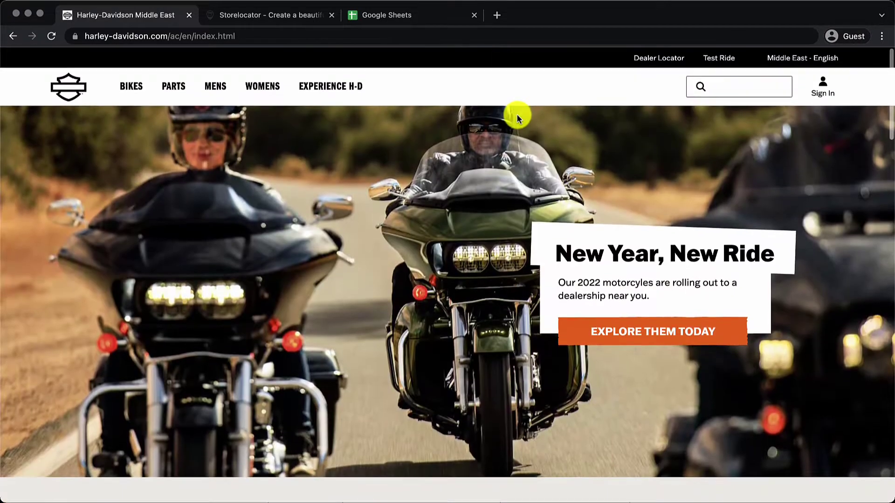
- Open the Dealer Locator and search dealers near Arizona, USA
click(665, 57)
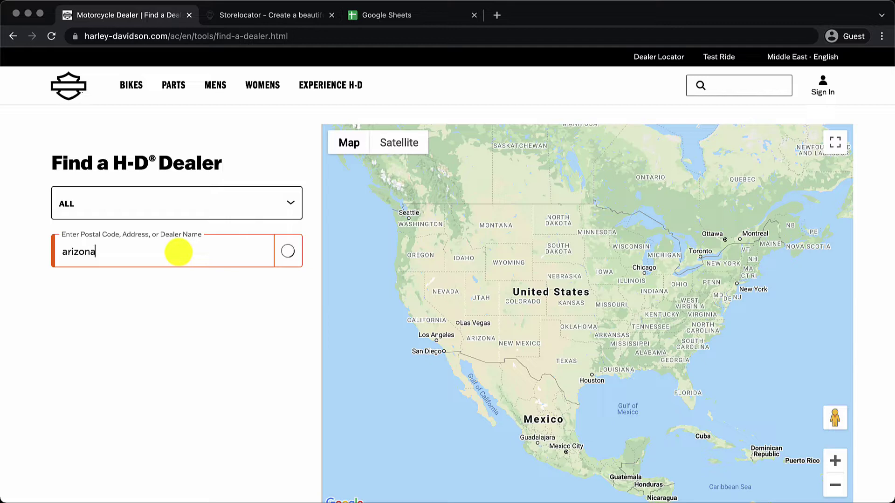
click(160, 313)
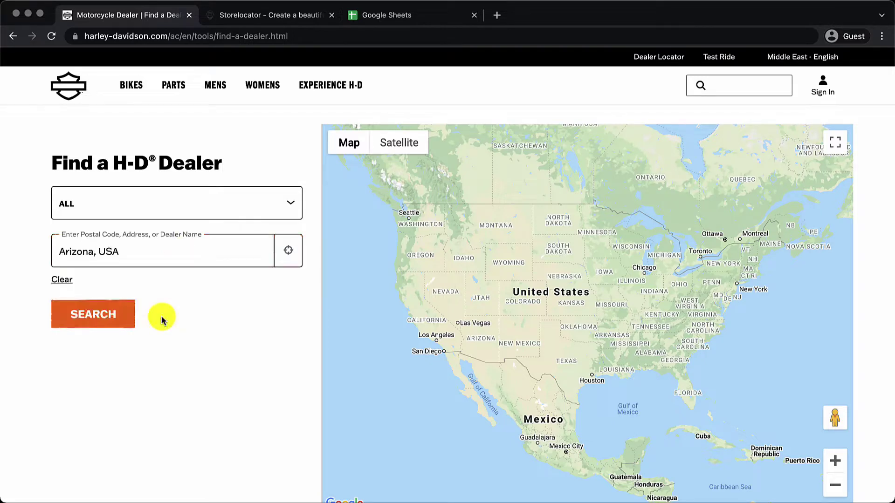
click(107, 313)
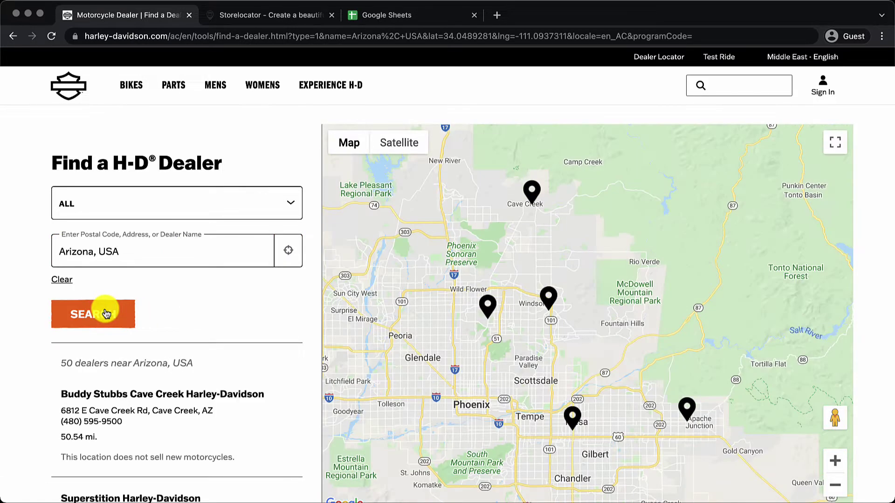
scroll(214, 334, down, 4)
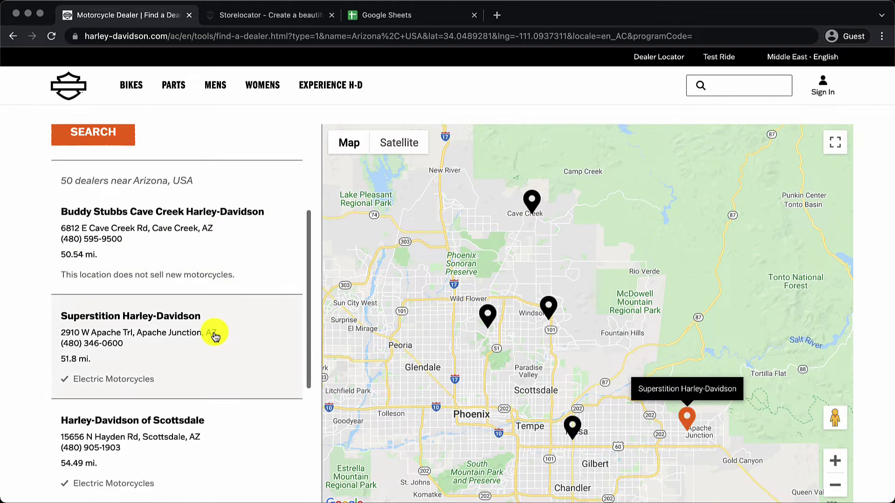
scroll(215, 334, down, 6)
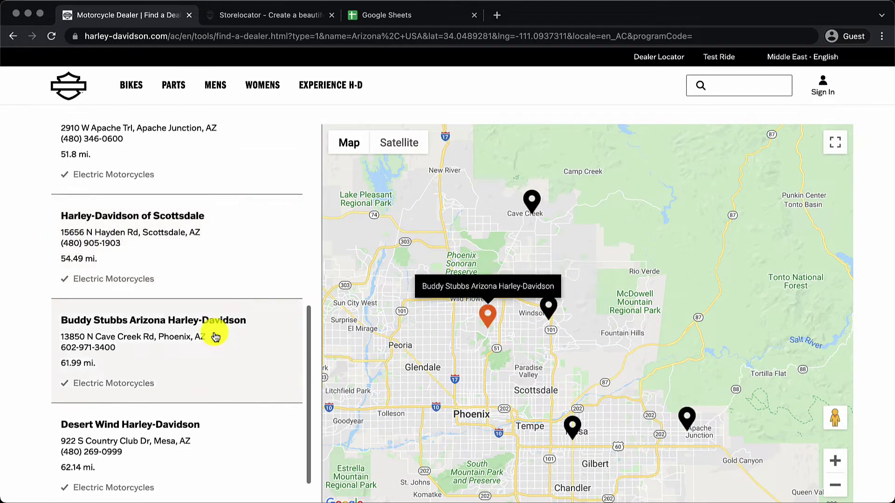
scroll(215, 334, down, 2)
scroll(211, 322, up, 10)
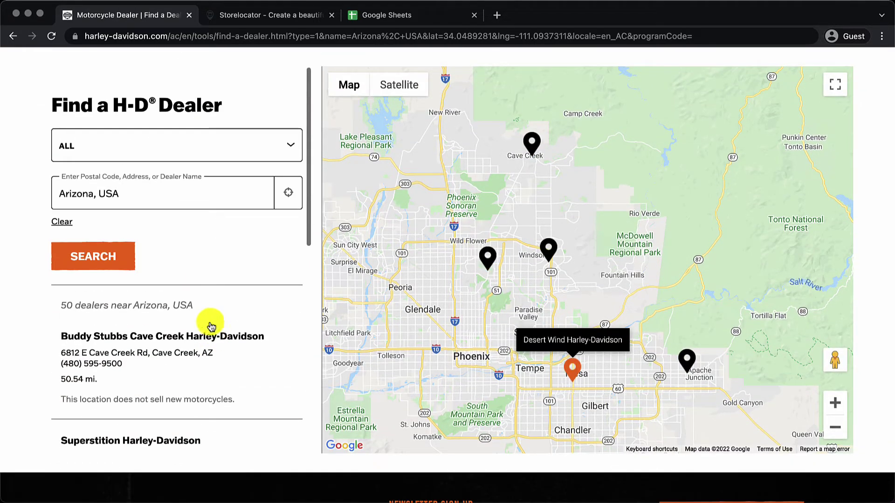
- Replace the location with California, USA and search dealers there
triple_click(162, 205)
text(california)
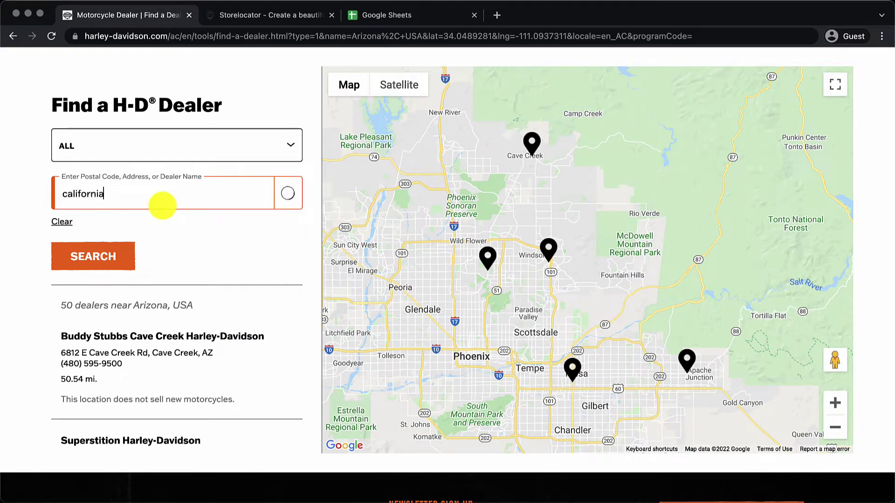
click(116, 255)
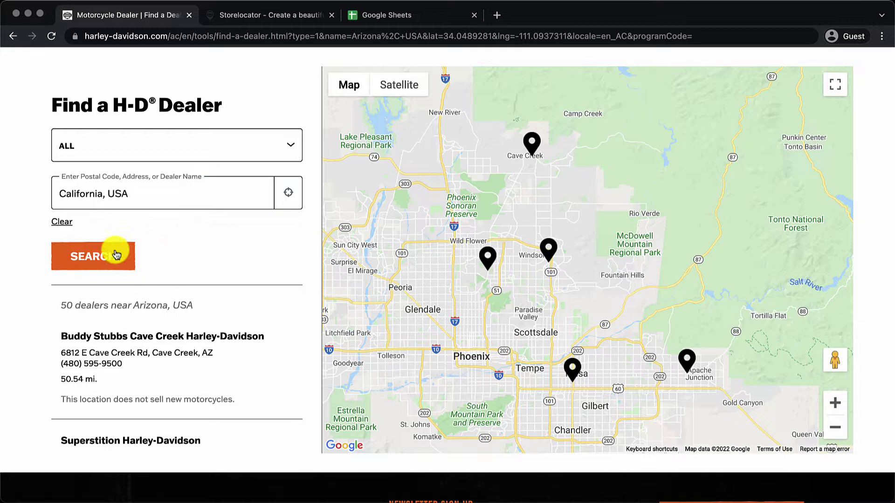
click(116, 255)
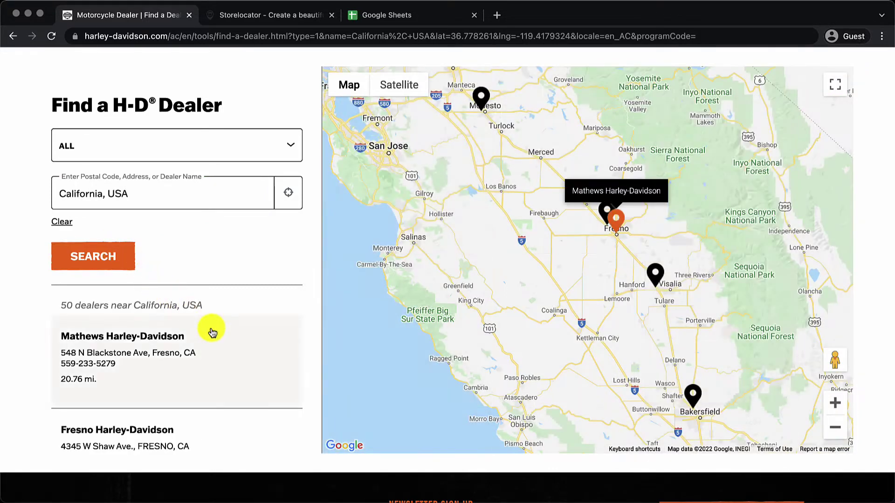
scroll(210, 330, down, 2)
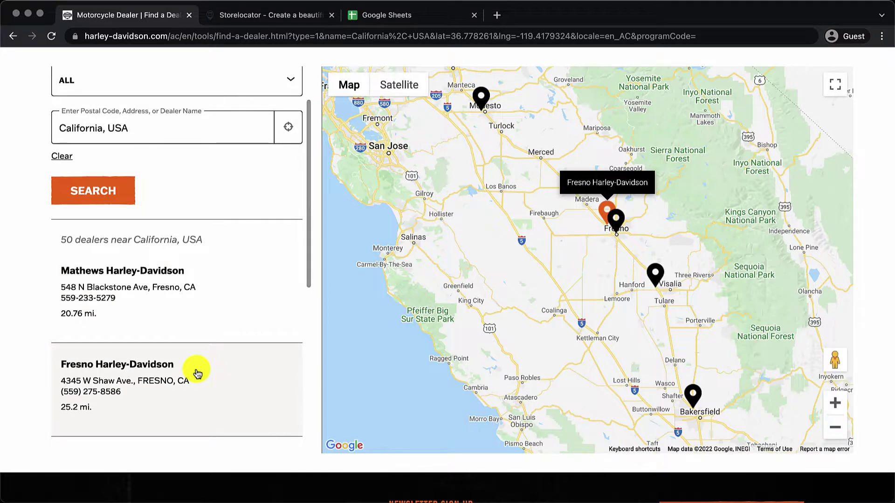
scroll(198, 373, down, 2)
click(279, 15)
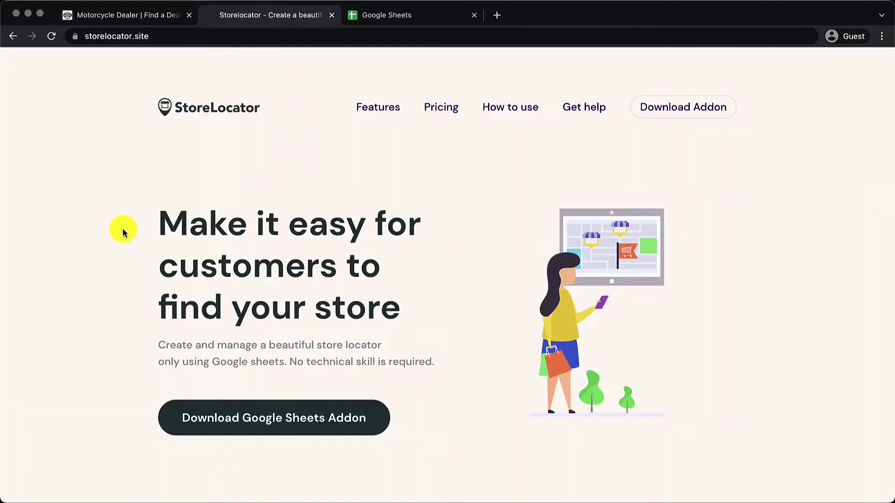
- Install the Store Locator add-on and allow it access to the chosen Google account
click(302, 442)
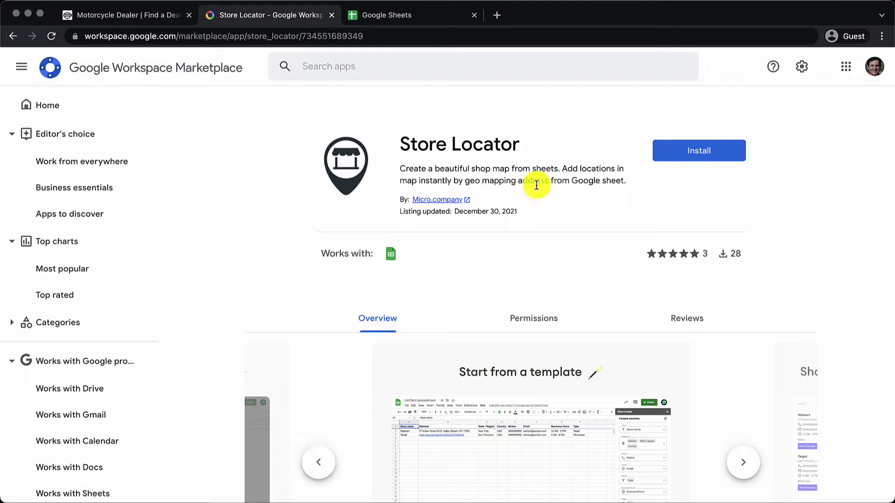
click(716, 158)
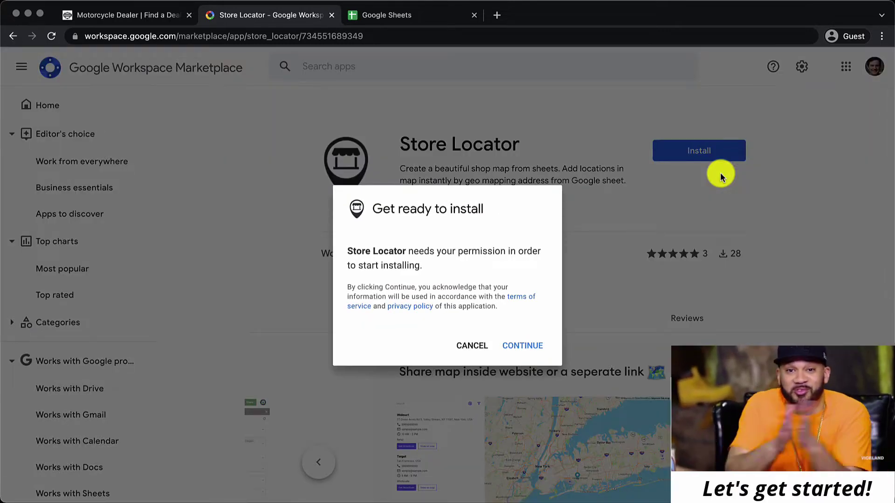
click(522, 345)
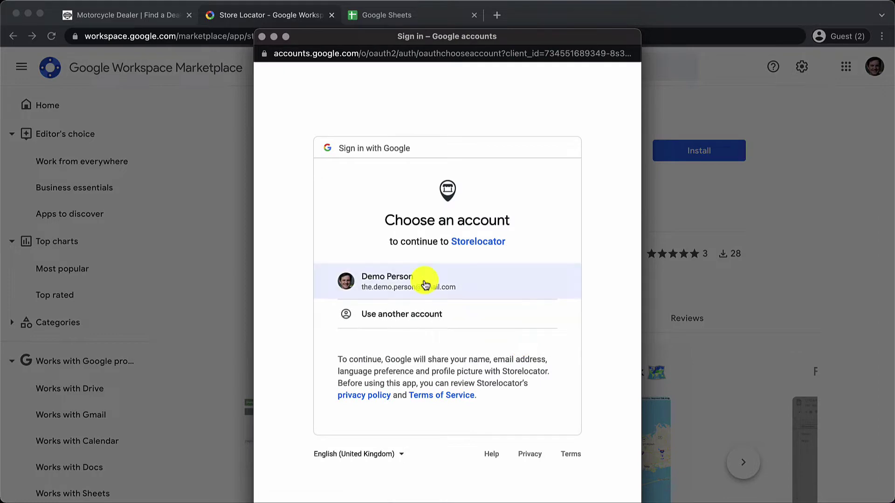
click(424, 280)
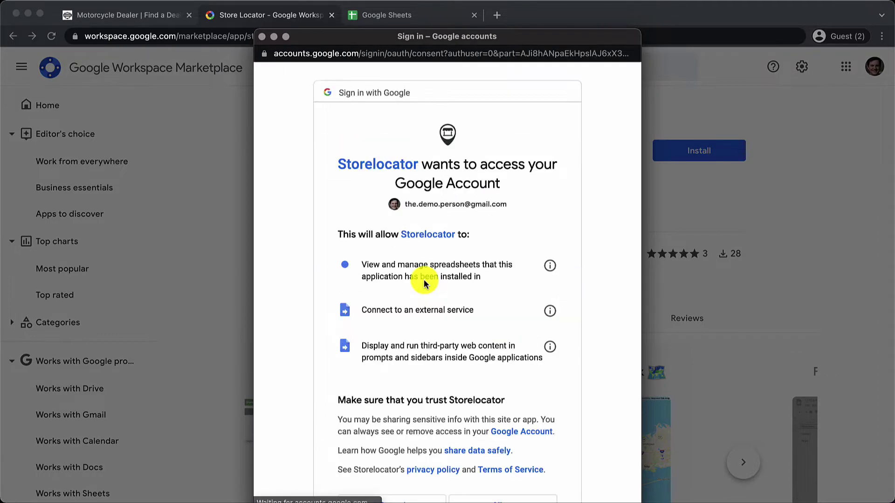
scroll(424, 279, down, 2)
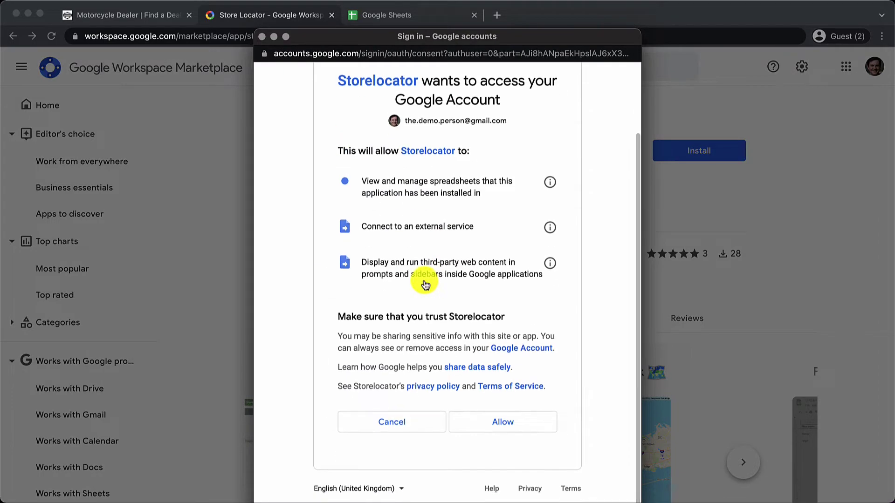
click(514, 431)
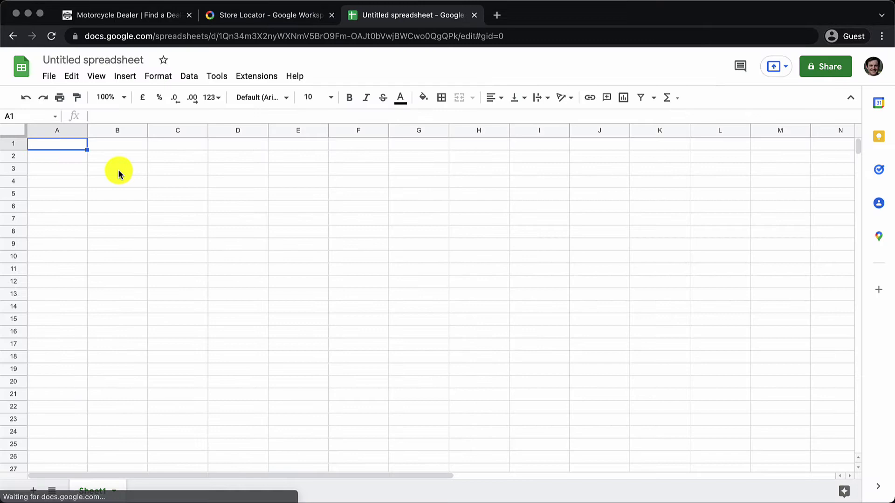
- Rename the spreadsheet to 'My stores' and bring up the Store Locator extension menu
click(101, 61)
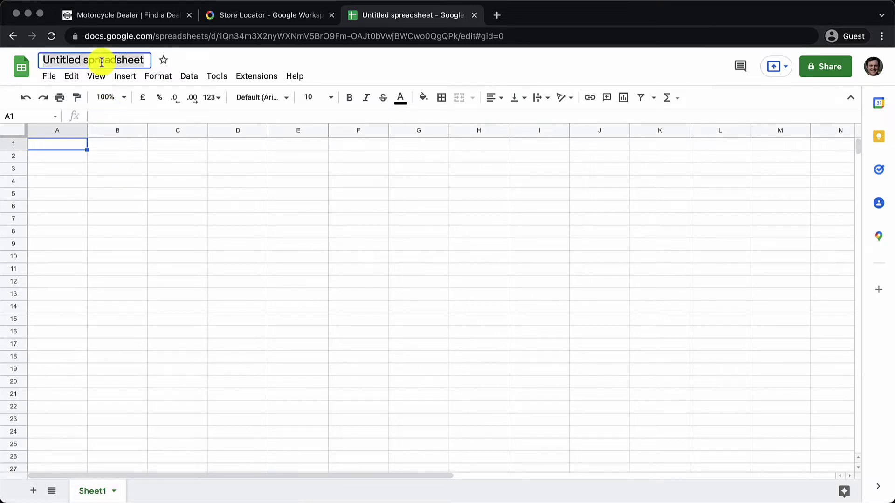
text(My stores)
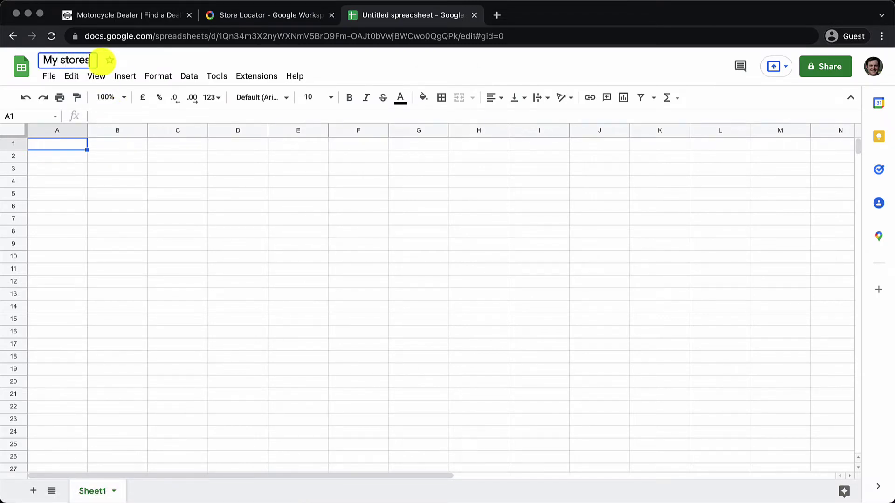
key(Return)
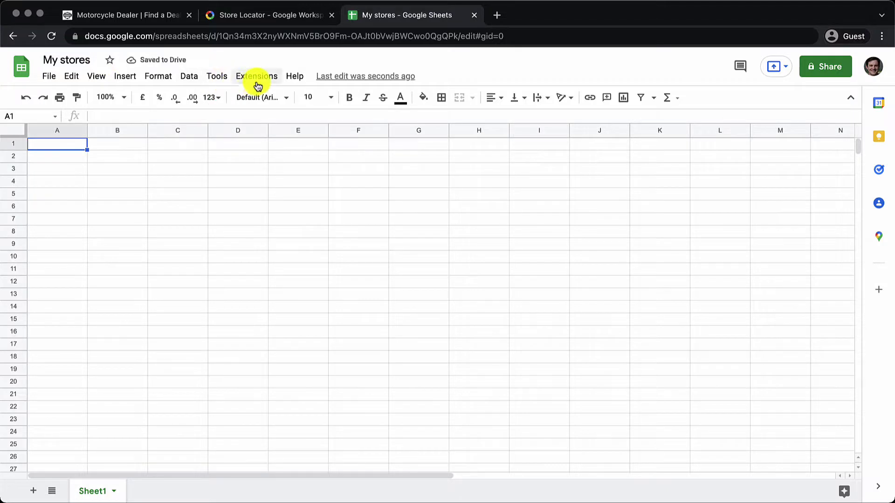
click(257, 84)
mouse_move(298, 194)
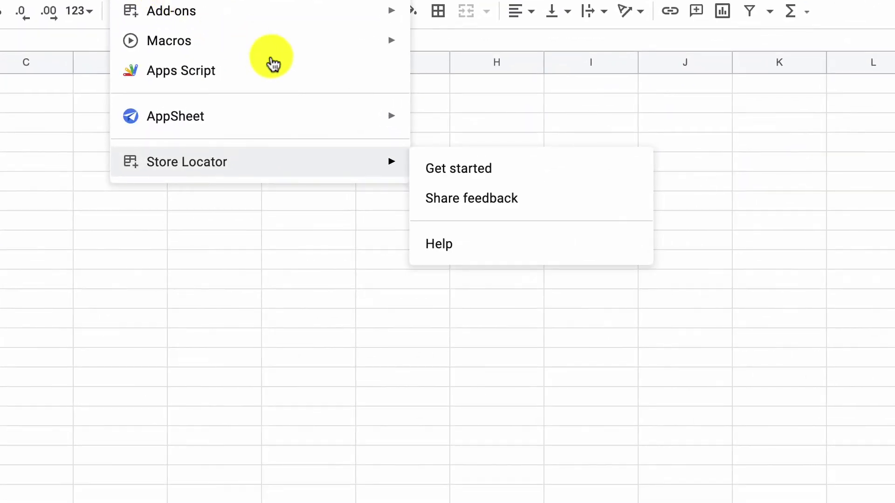
- Launch the Store Locator sidebar, map Title to Store name and set the address columns
click(473, 176)
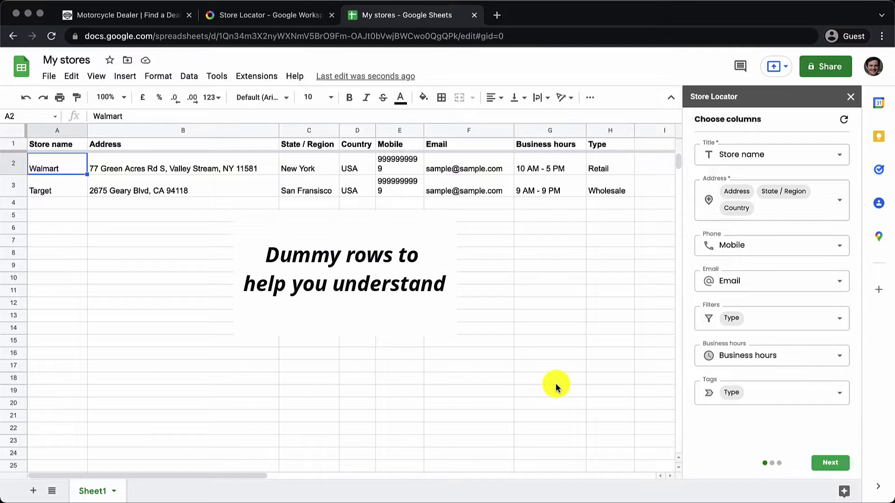
click(789, 161)
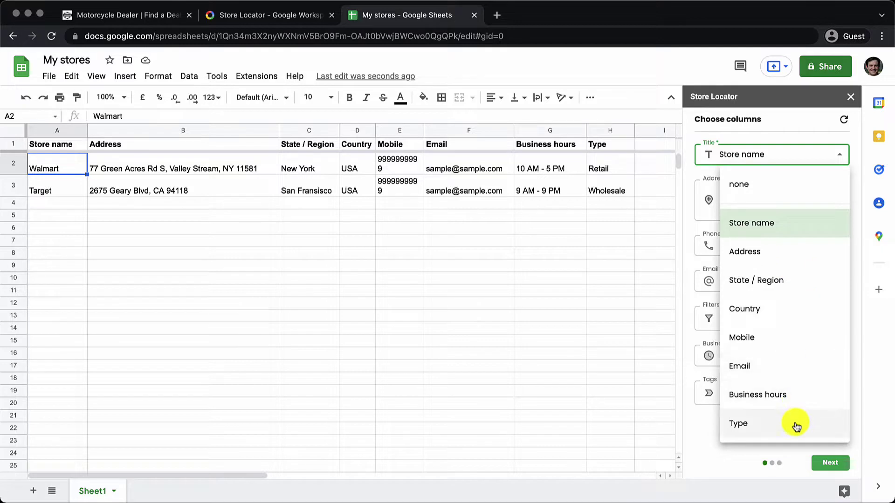
click(784, 132)
click(791, 201)
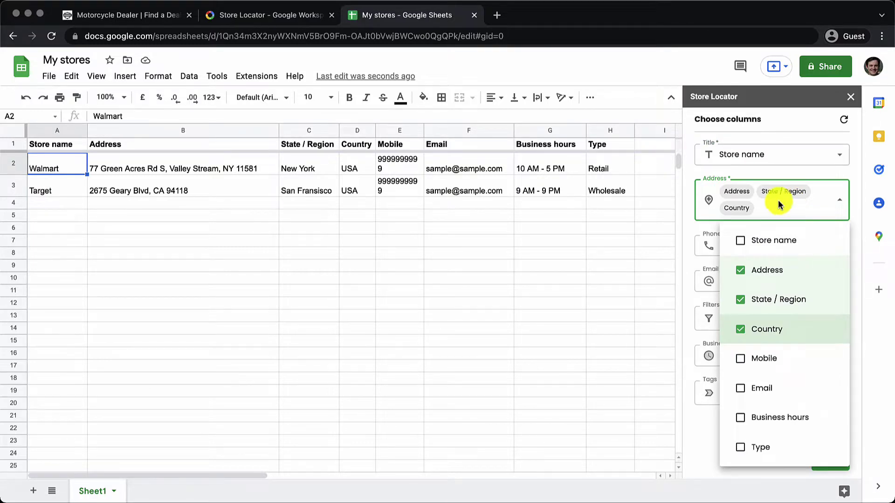
click(245, 145)
click(311, 146)
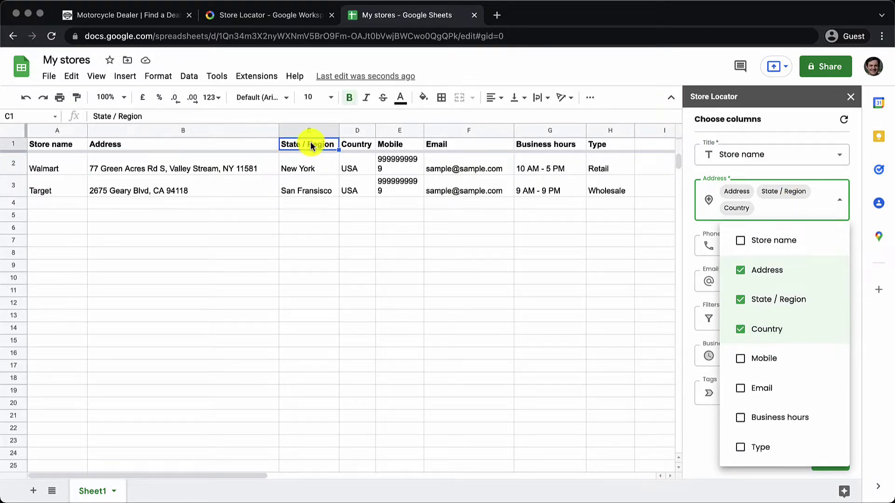
click(347, 147)
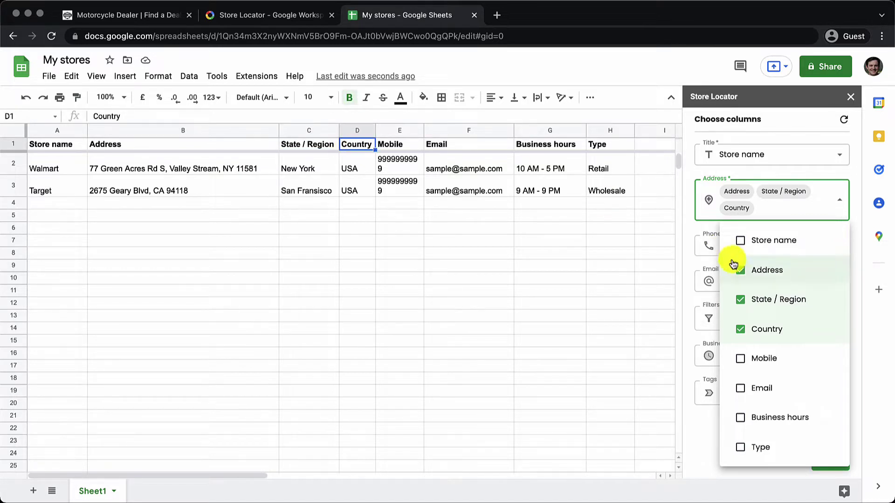
click(795, 165)
- Map Phone to Mobile, Email to Email, and filters to the Type column
click(794, 240)
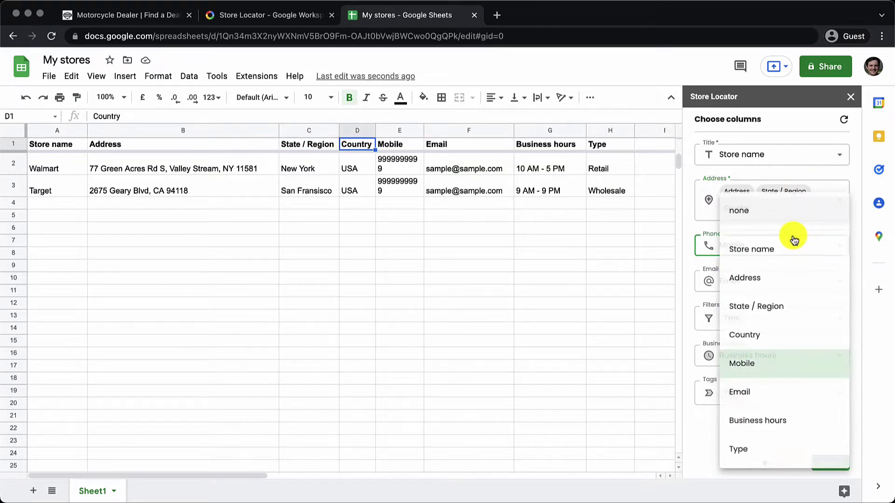
click(706, 251)
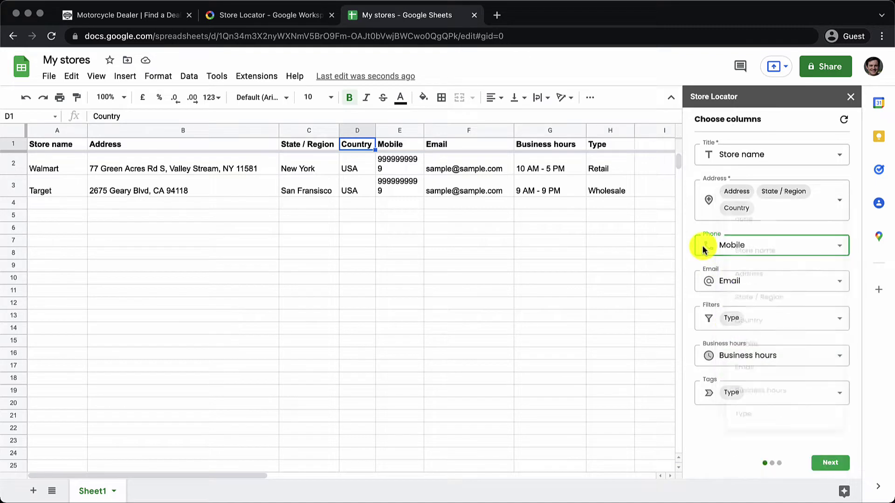
click(733, 281)
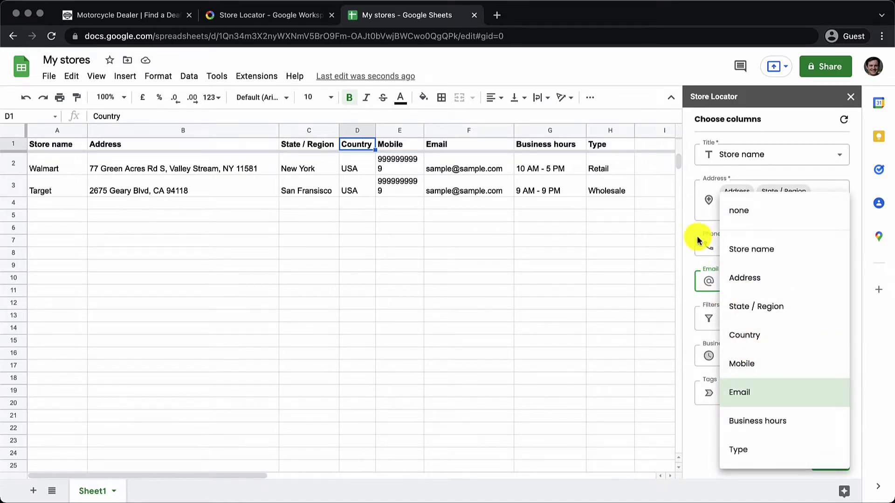
click(693, 262)
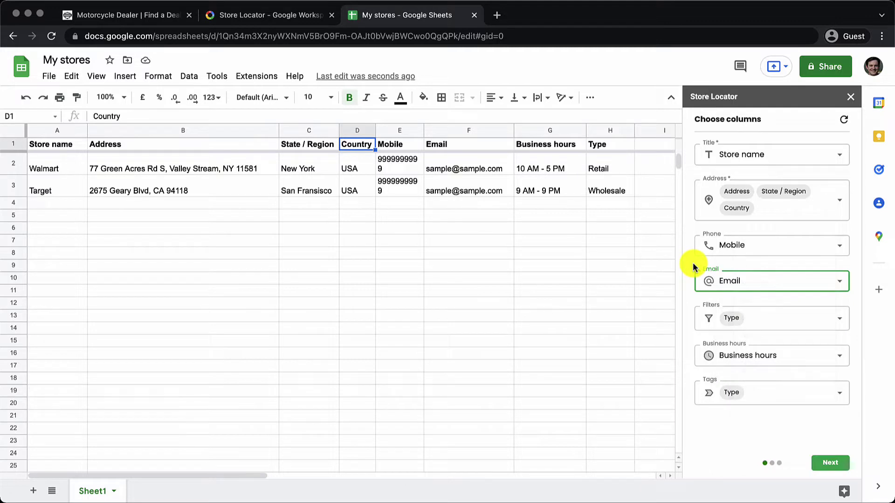
click(764, 313)
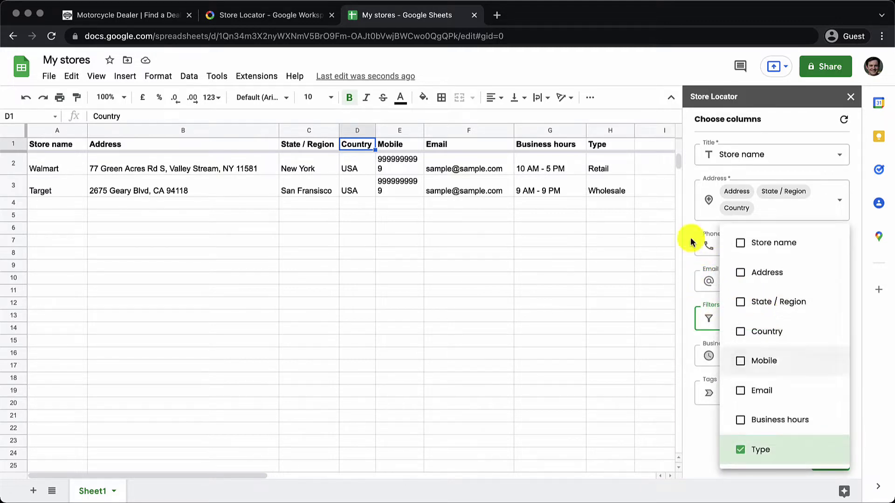
click(618, 167)
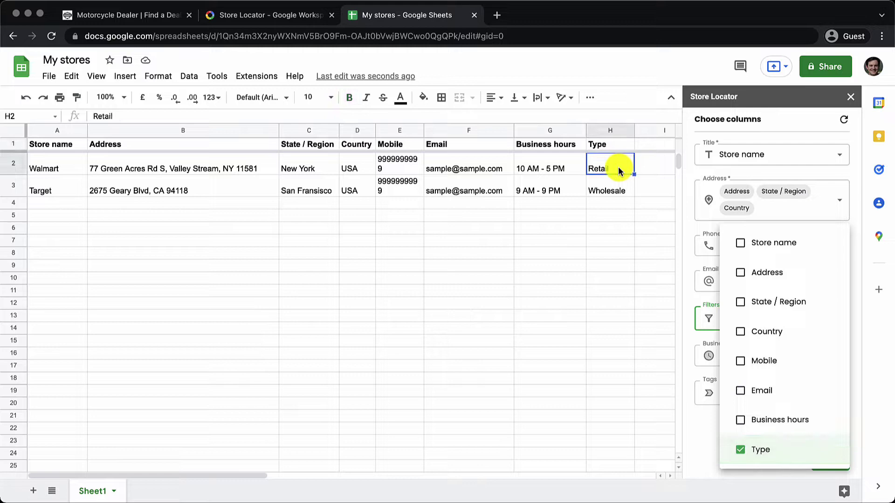
key(Down)
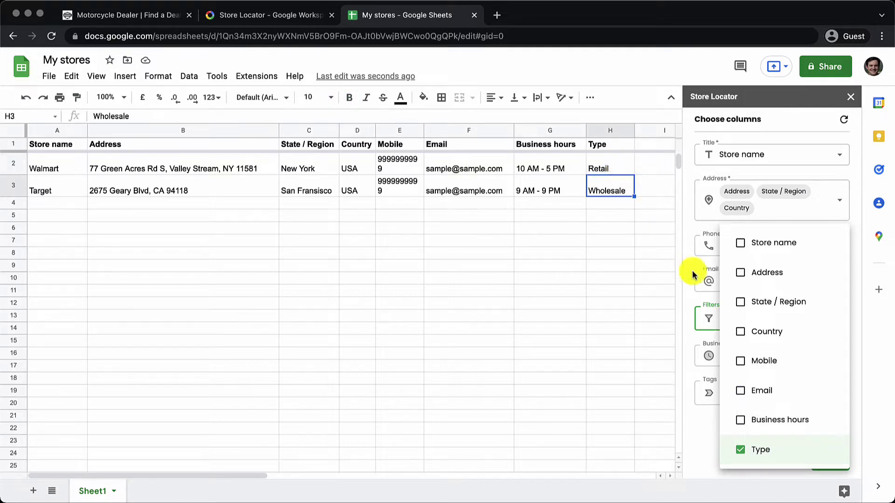
click(701, 284)
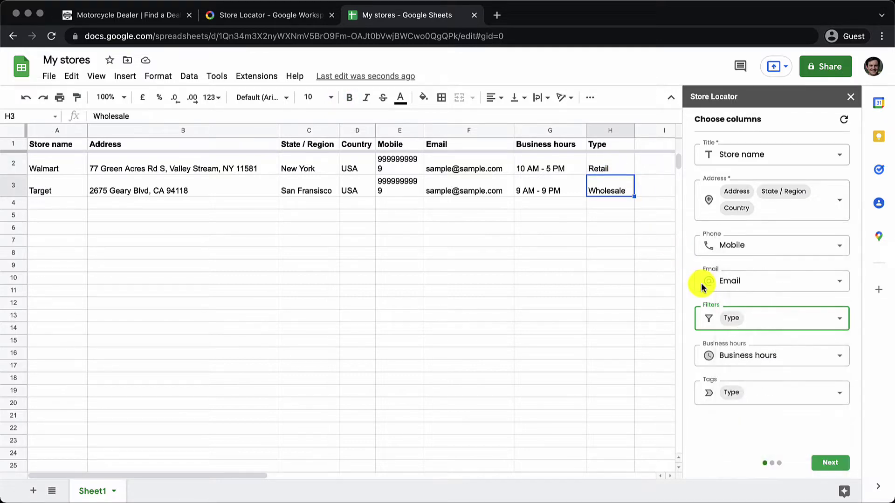
- Map Business hours to the Business hours column and tags to Type
click(747, 362)
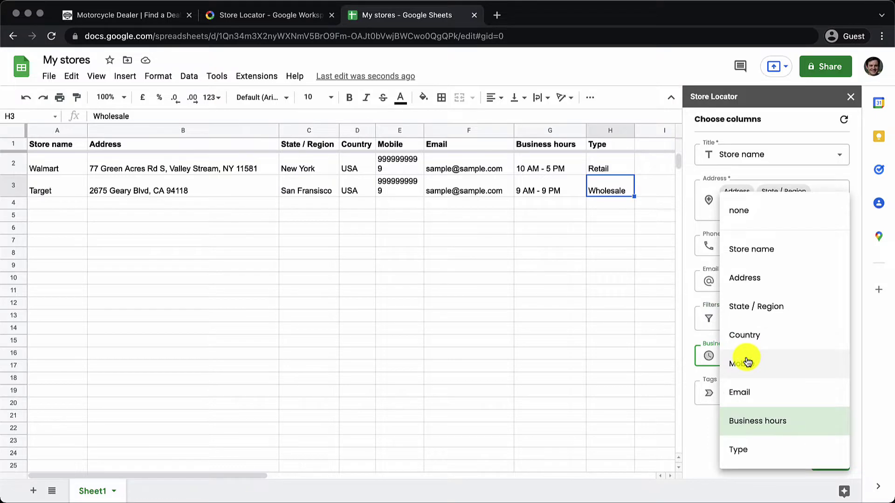
click(696, 410)
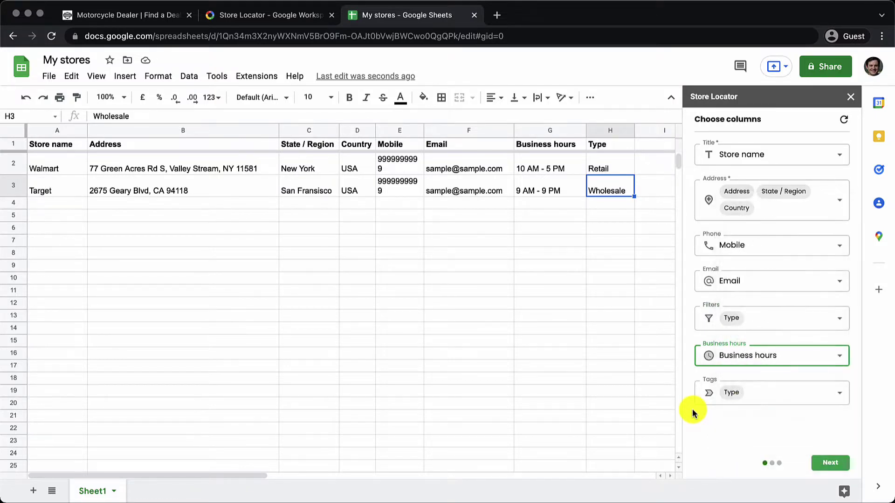
click(742, 398)
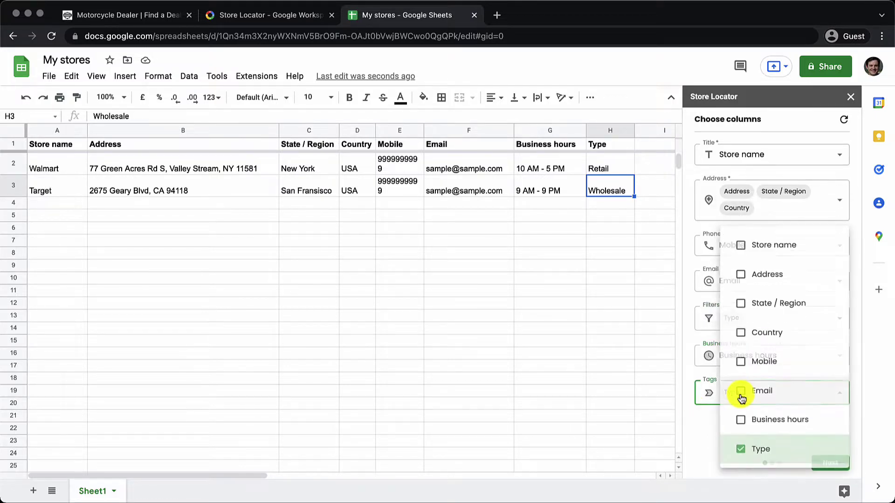
click(720, 431)
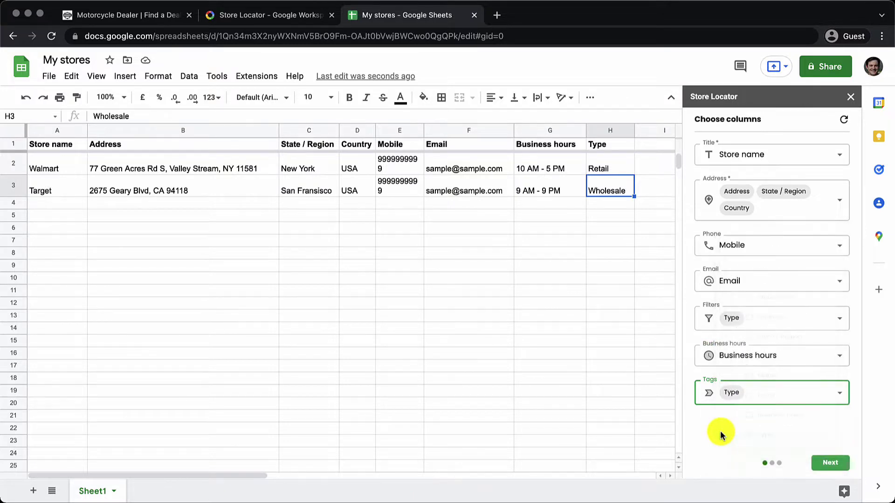
- Confirm the column mapping and continue to the map styling options
click(832, 472)
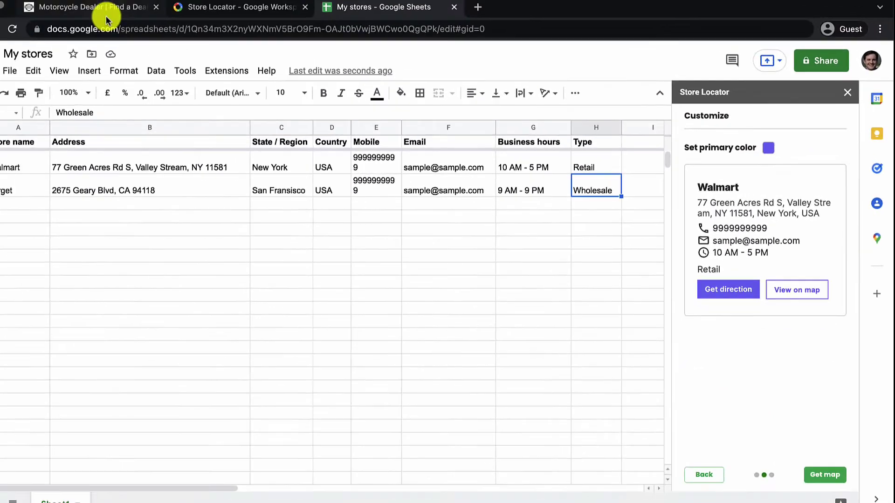
click(106, 16)
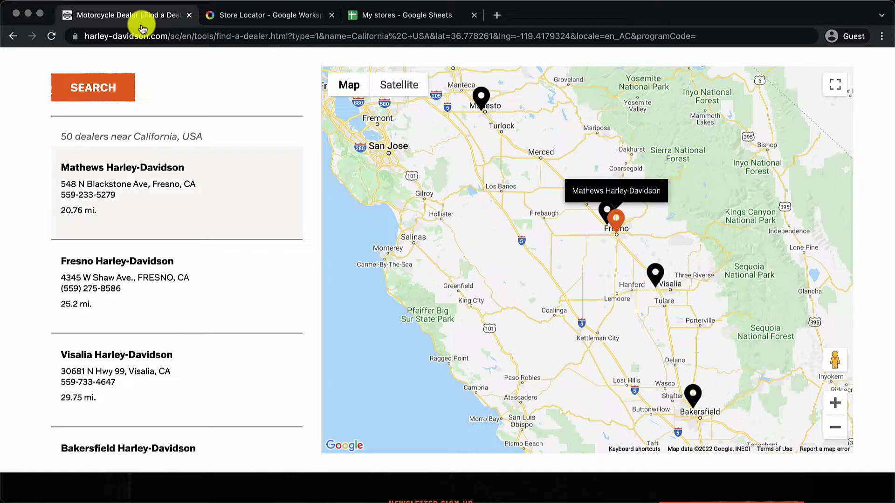
click(366, 21)
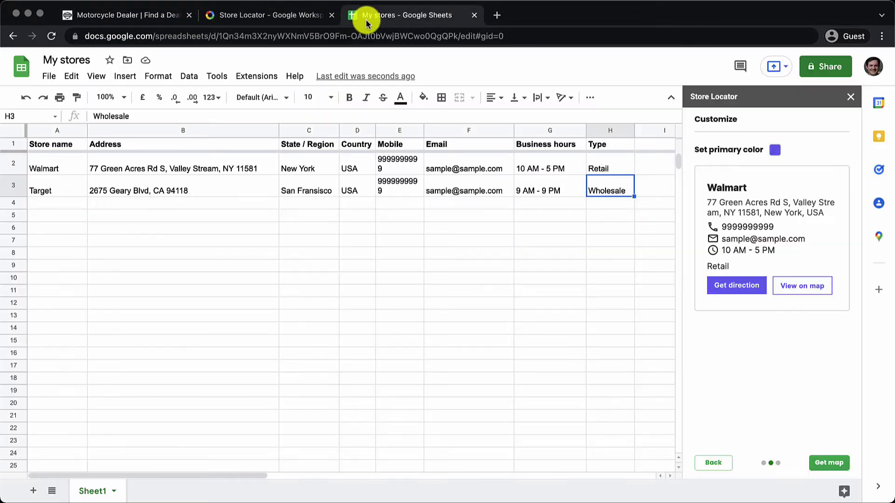
- Set the primary colour to orange (FF6900), generate the map and copy its embed code
click(774, 150)
click(722, 179)
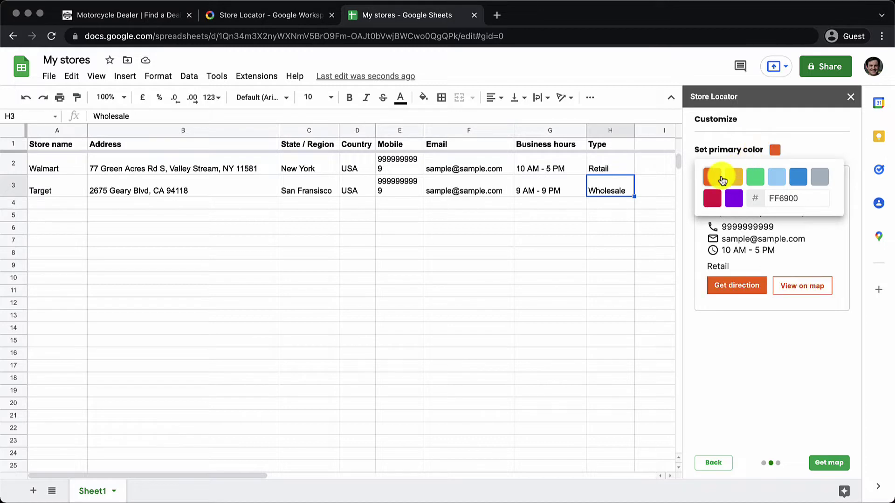
click(767, 384)
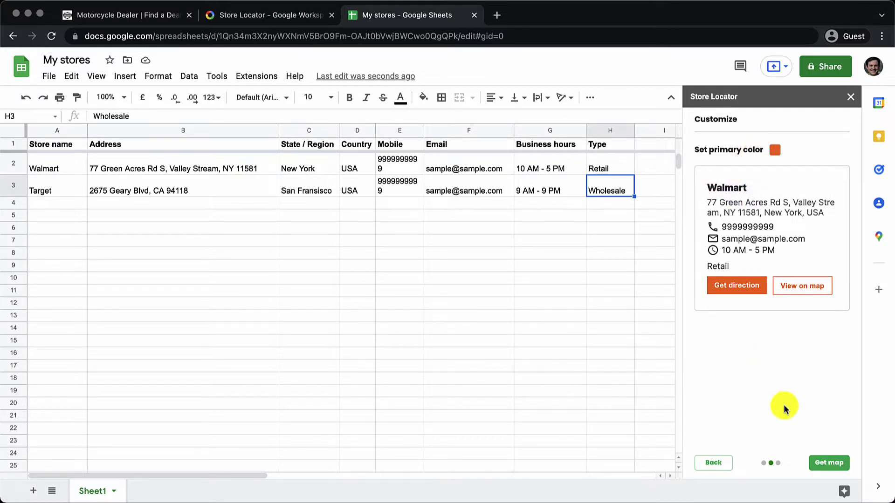
click(831, 466)
drag(240, 474, 338, 472)
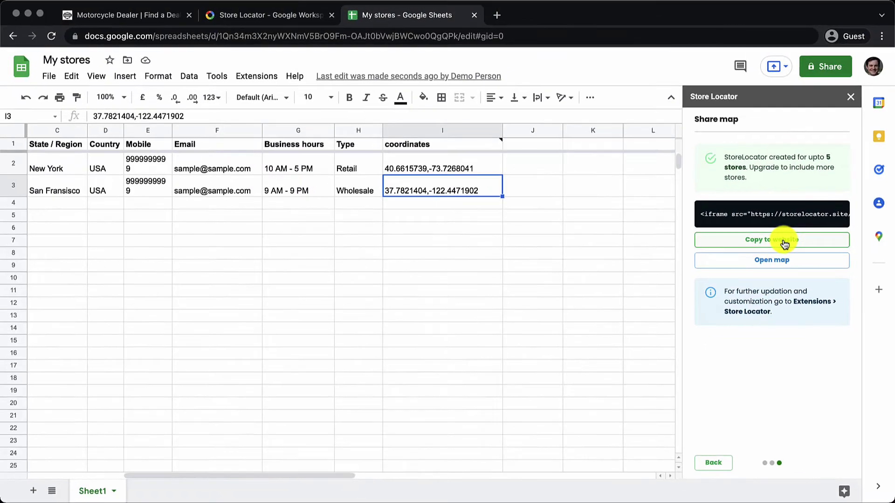
click(785, 244)
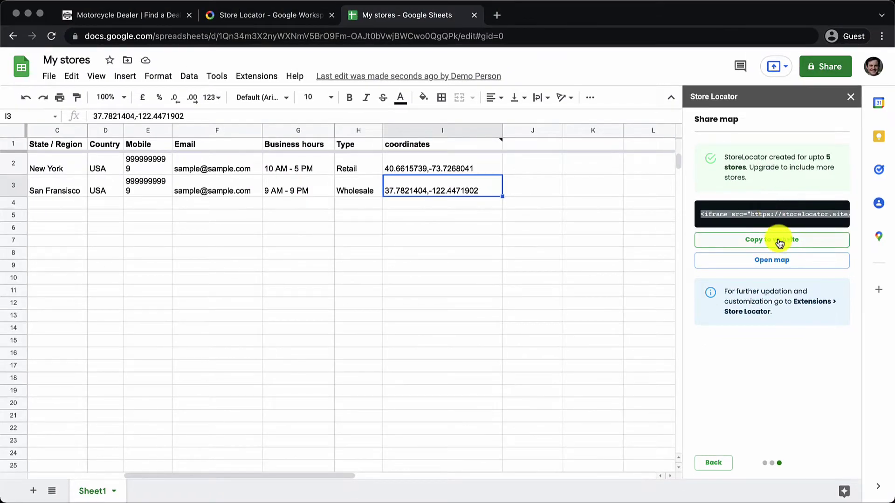
- Open the published map in a new tab and view the Target store on it
click(775, 260)
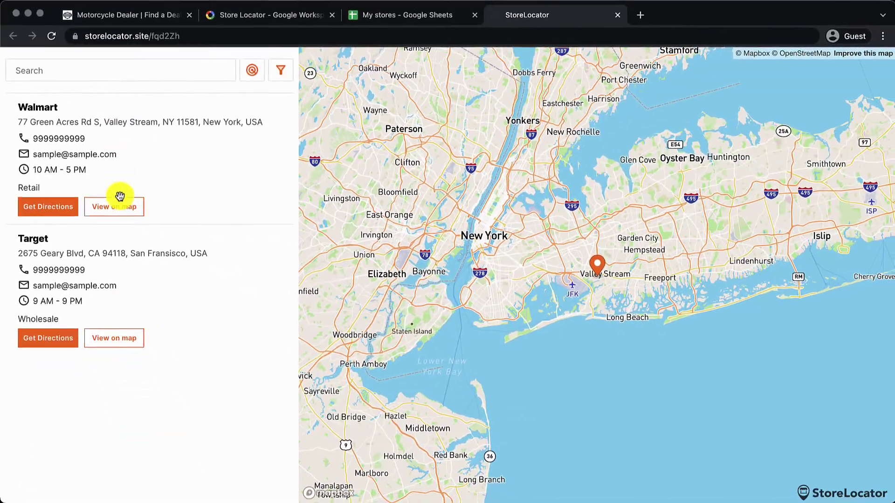
click(129, 338)
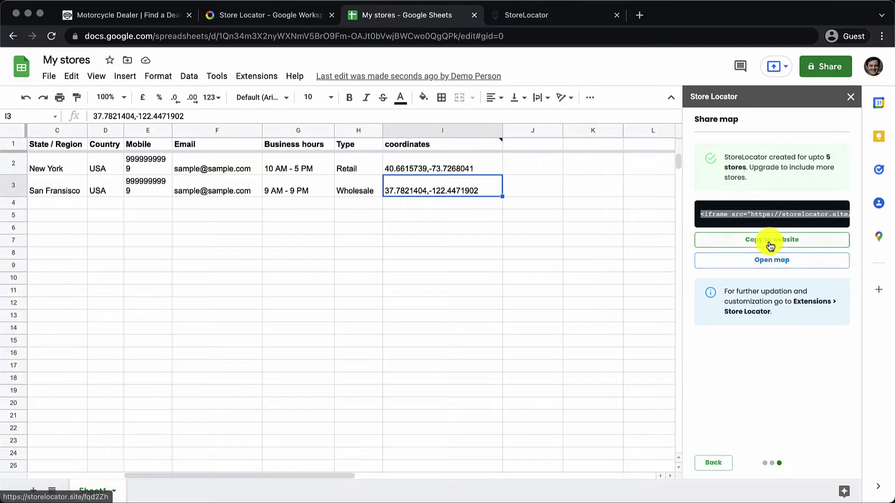
- Paste the copied map embed code into a new CodePen pen's HTML pane and check the preview
click(770, 243)
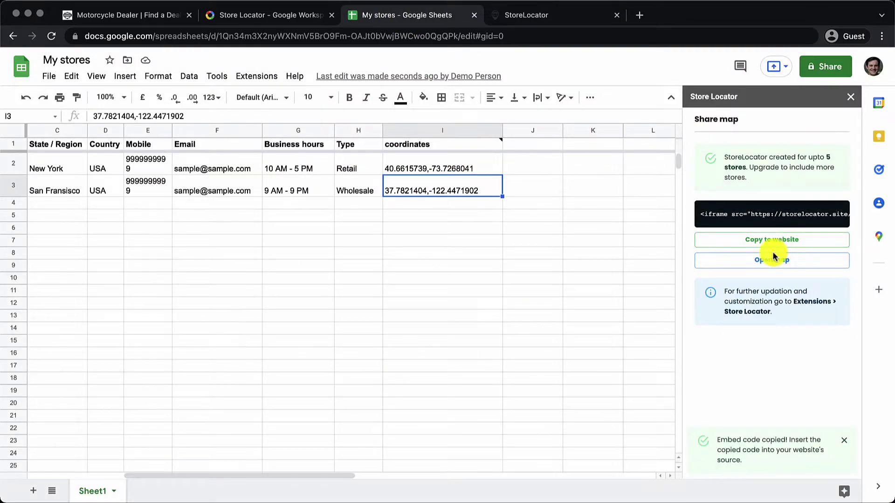
click(843, 441)
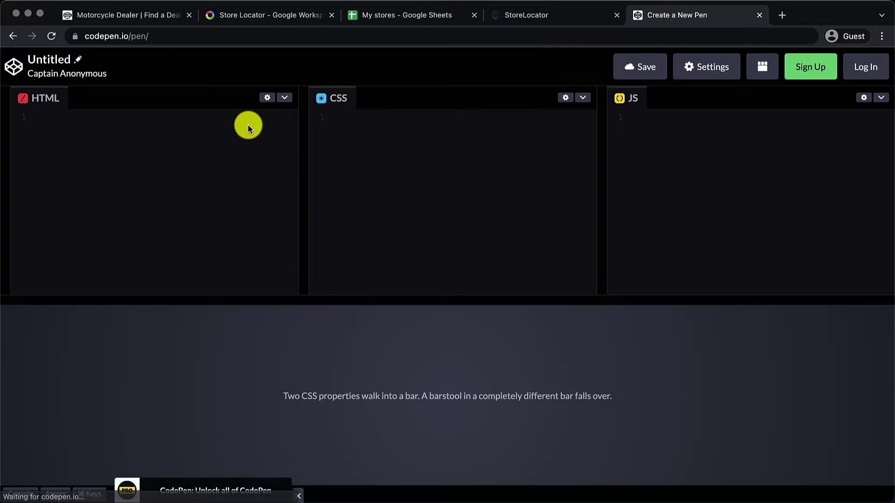
click(247, 124)
key(super+v)
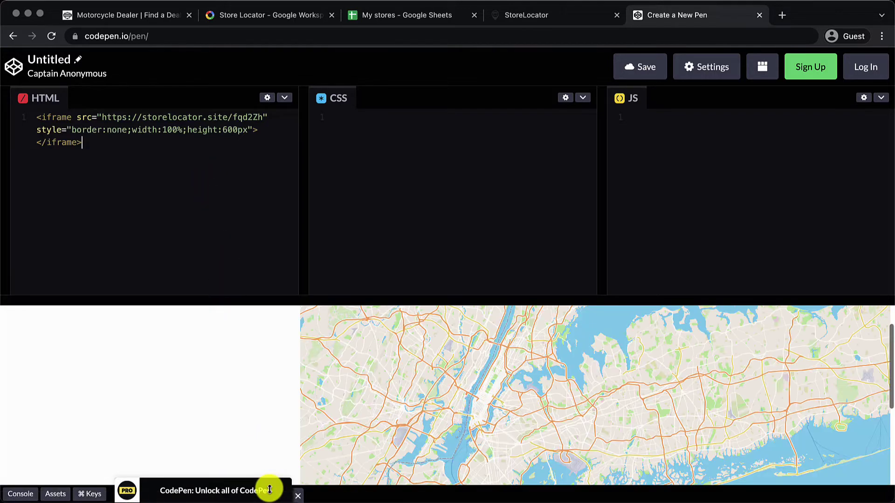
scroll(237, 386, down, 4)
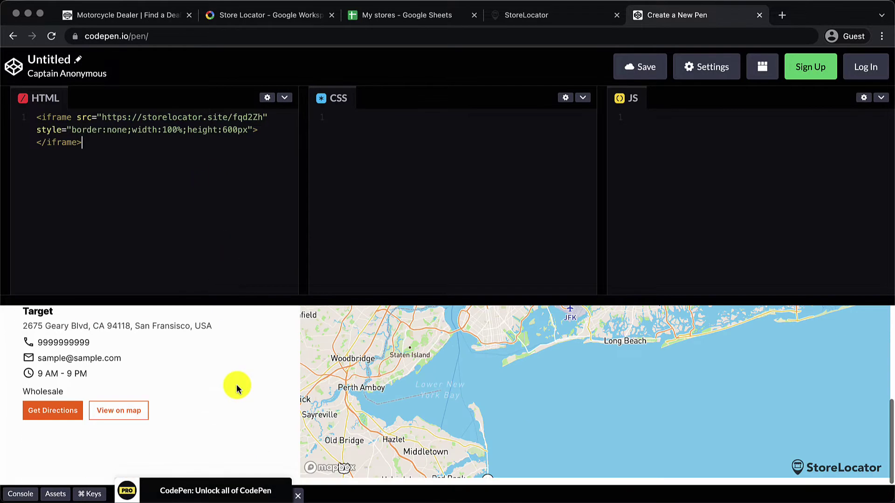
scroll(237, 387, up, 4)
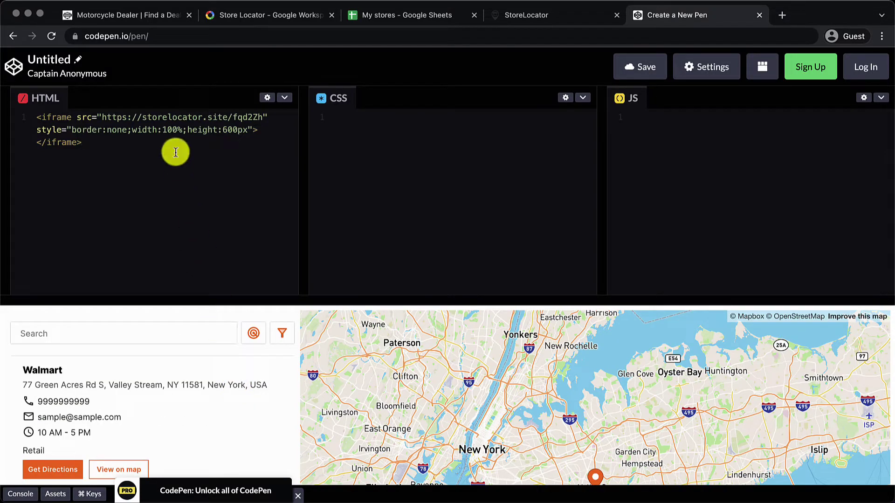
- Look over the Harley-Davidson dealer finder page again
click(149, 20)
scroll(174, 205, up, 3)
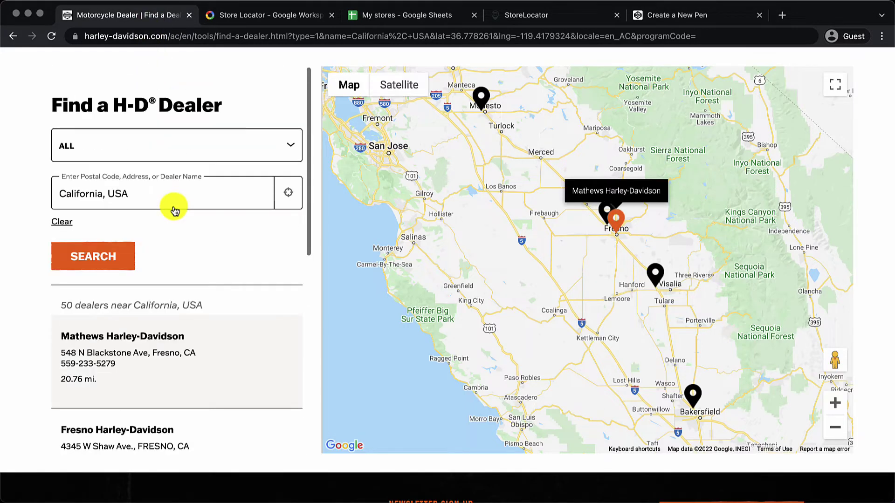
scroll(174, 206, down, 8)
- Return to the My stores sheet and move the selection to row 4 near column A
click(400, 16)
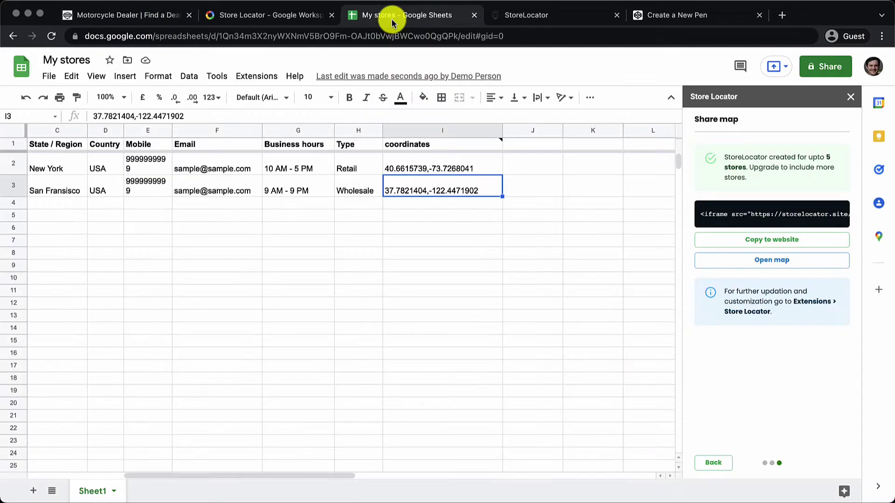
click(377, 214)
key(Left)
key(Left)
key(Left)
key(Left)
key(Left)
key(Left)
key(Left)
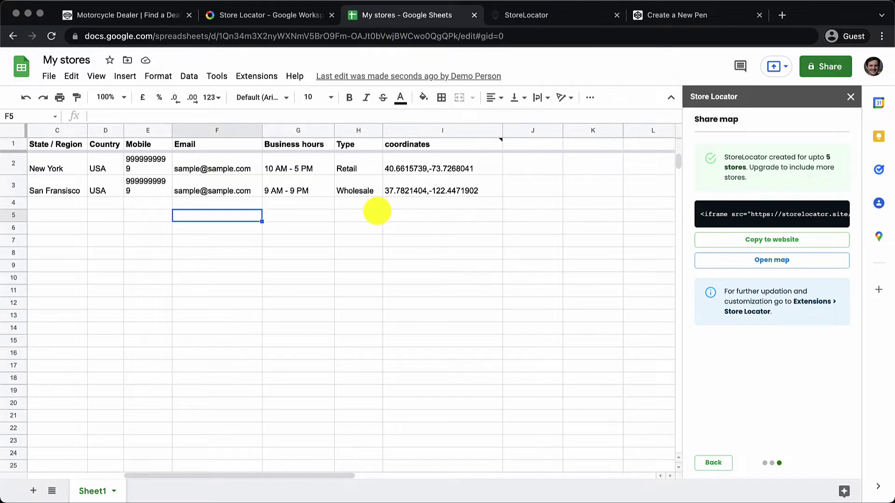
key(Up)
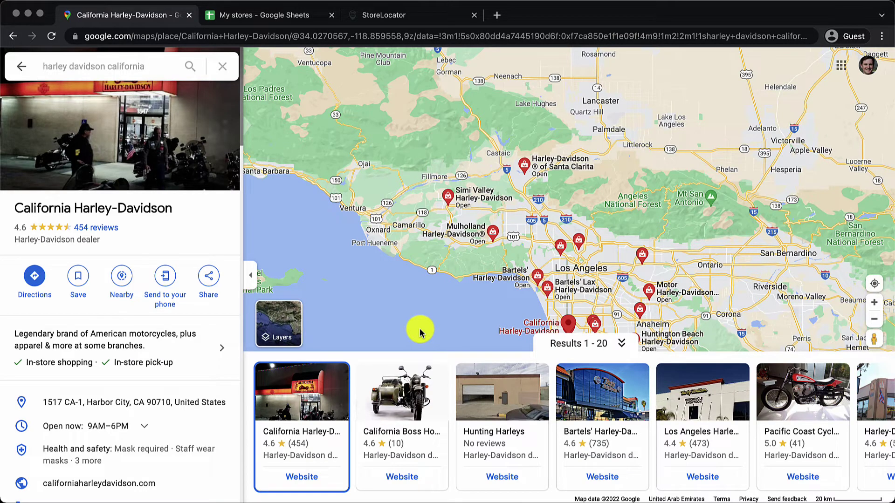
- Select the California Harley-Davidson dealer name in Google Maps and return to My stores
triple_click(99, 208)
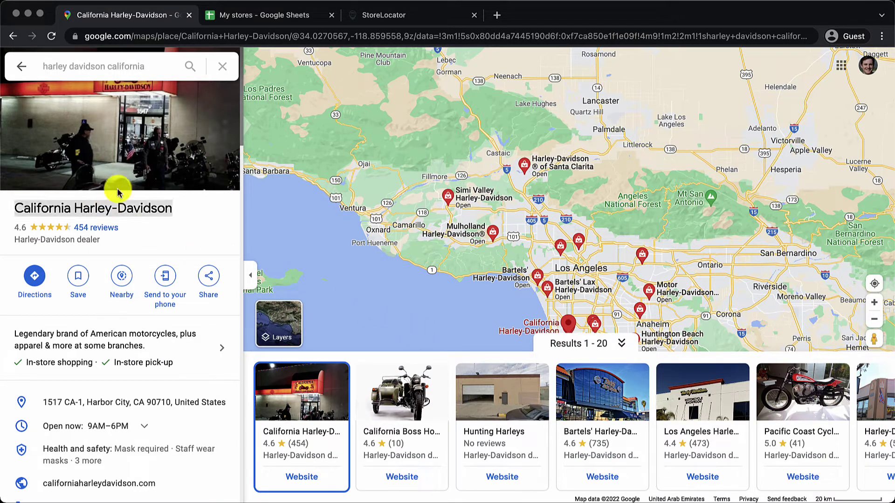
click(266, 14)
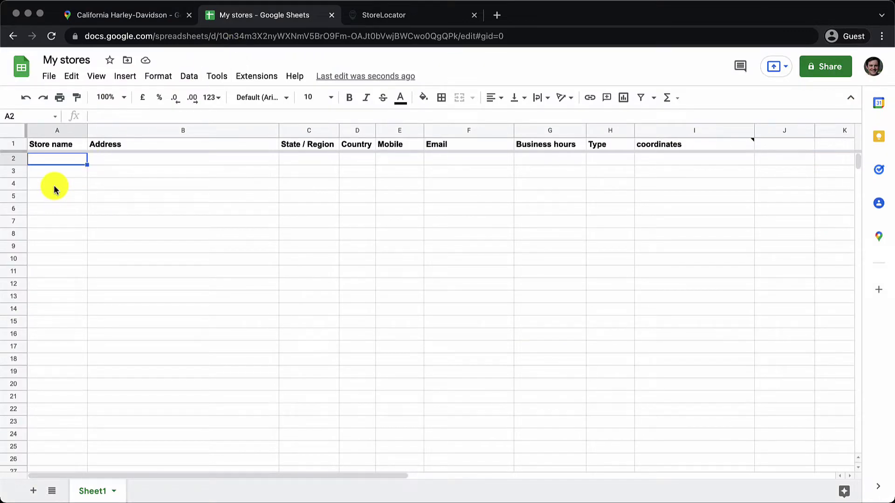
- Paste California Harley-Davidson into A2 and its street address from Maps into B2
key(ctrl+v)
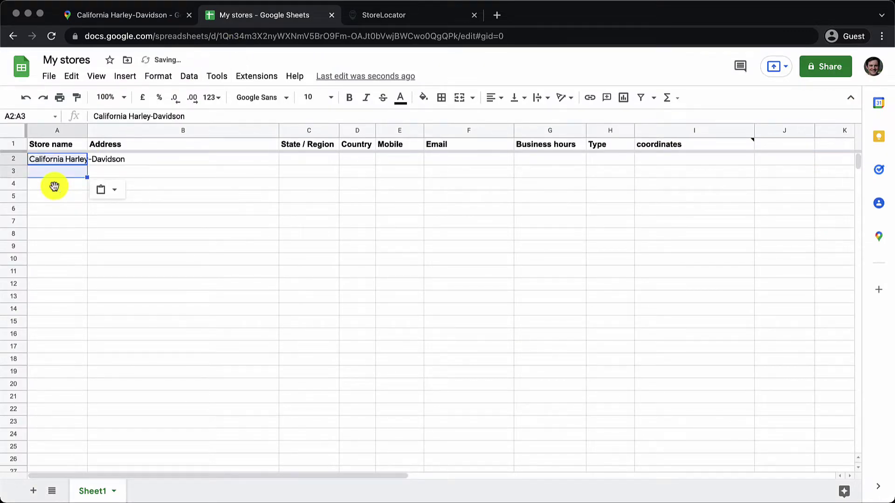
click(156, 159)
click(142, 15)
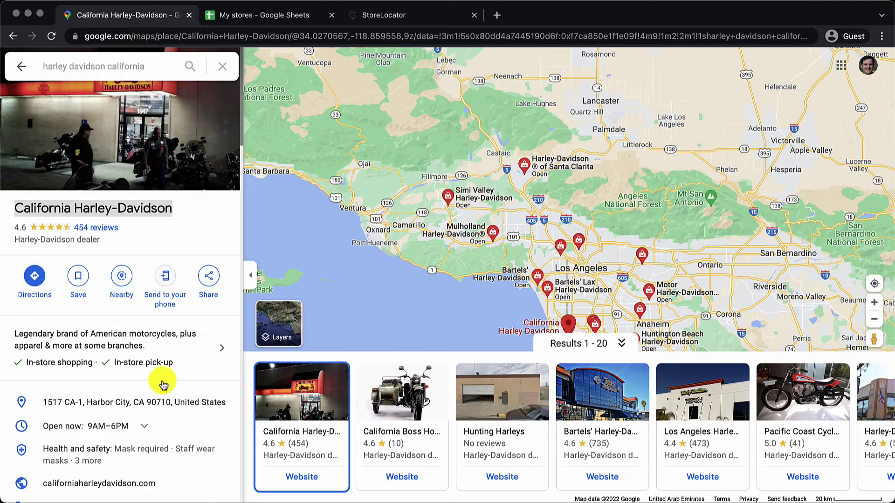
scroll(162, 383, down, 1)
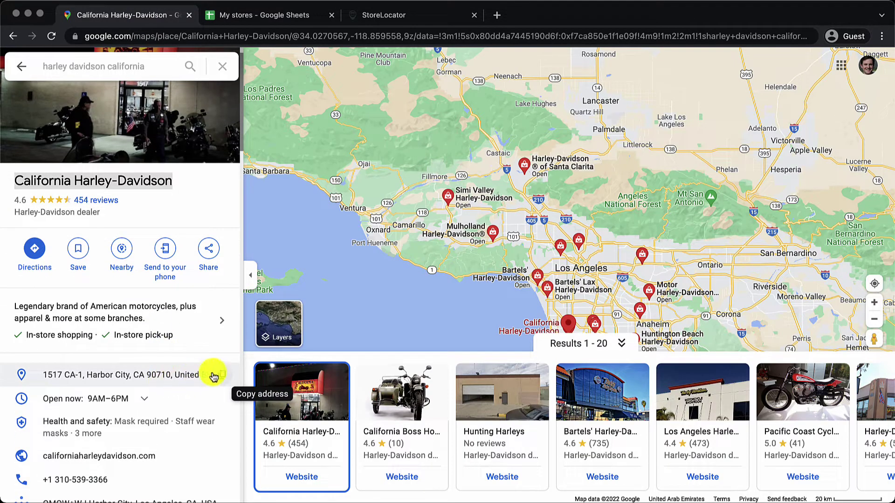
click(221, 376)
click(269, 15)
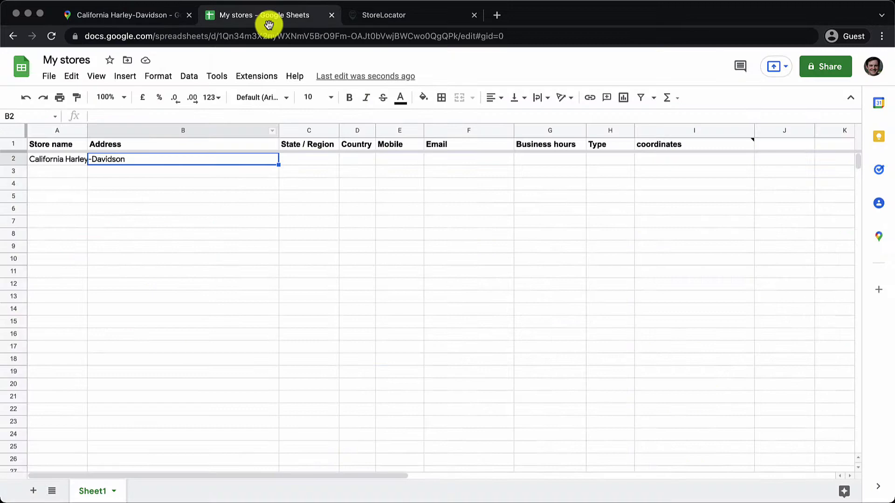
click(219, 172)
click(219, 160)
key(ctrl+v)
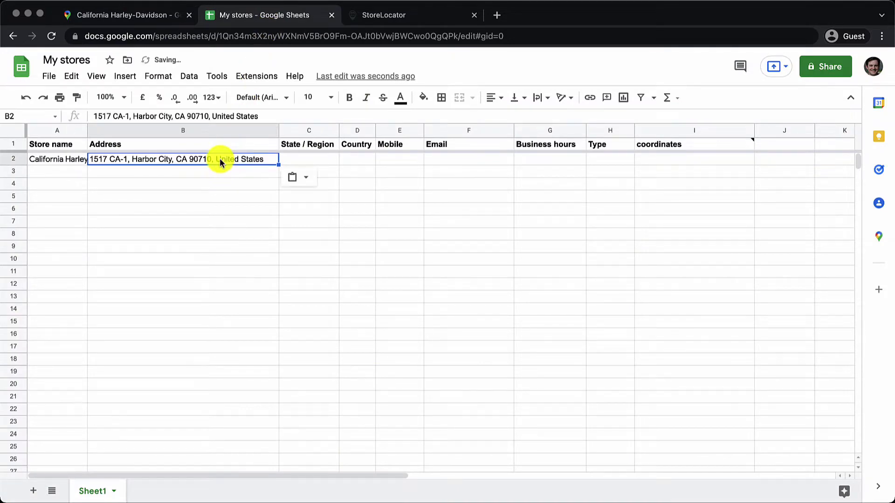
- Enter United States as the country in D2 and California as the state in C2
click(298, 162)
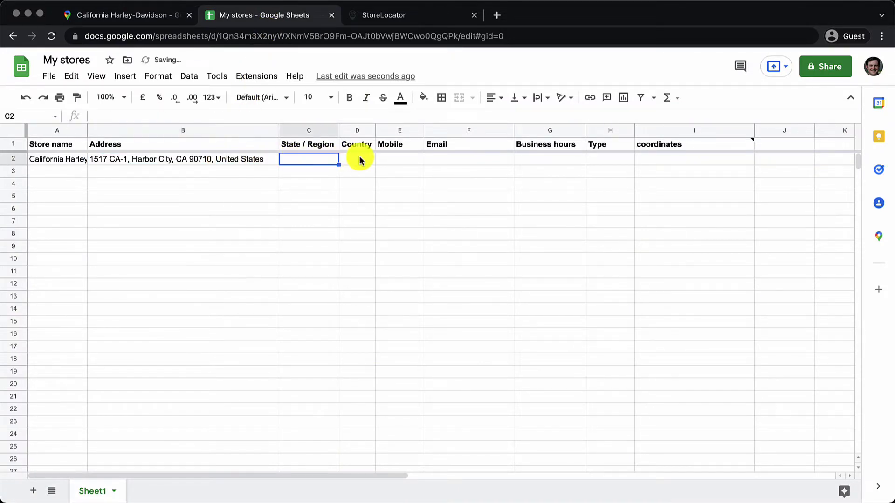
click(359, 161)
text(Un)
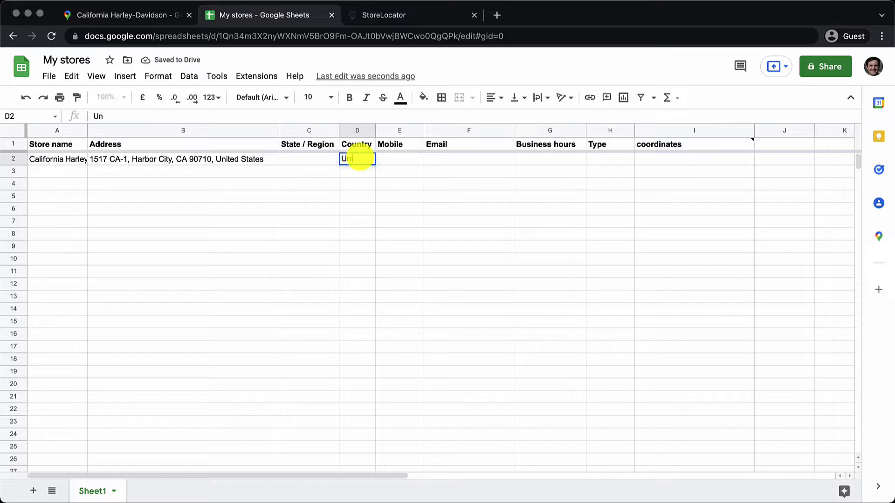
text(ited States)
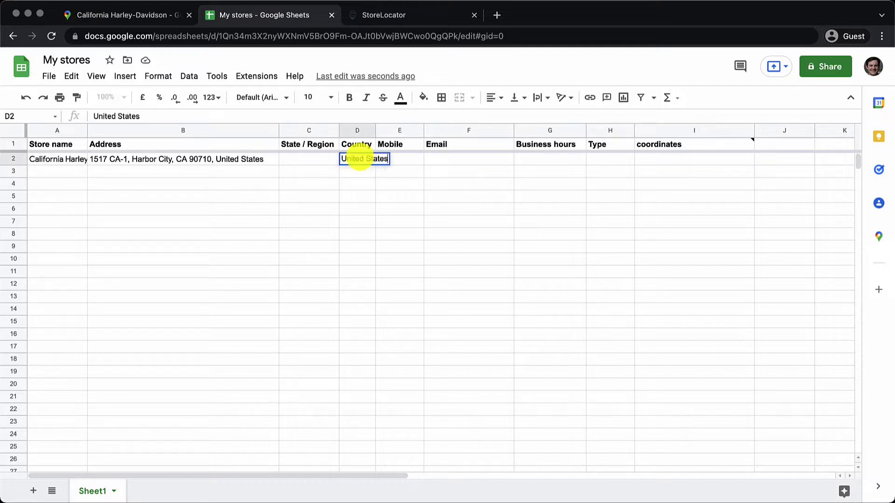
key(Return)
key(Left)
key(Up)
text(Ca)
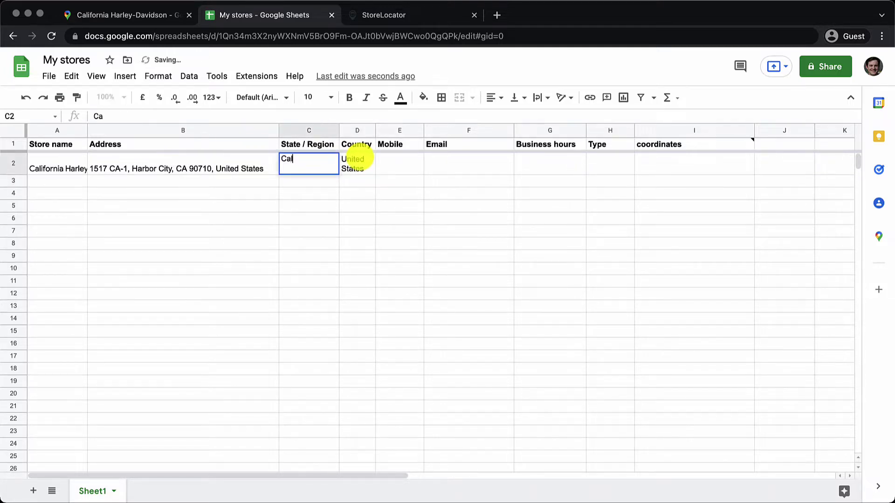
text(lifornia)
key(Return)
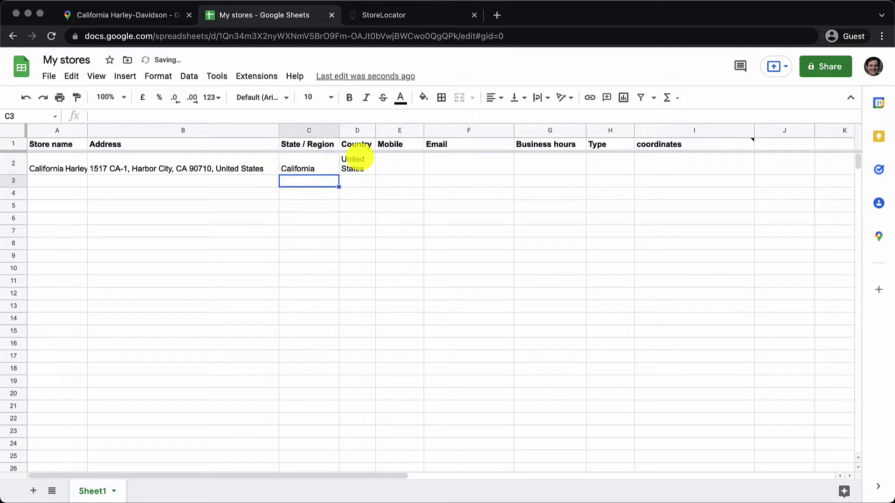
- Trim United States and the CA code from the B2 address
click(254, 169)
double_click(257, 171)
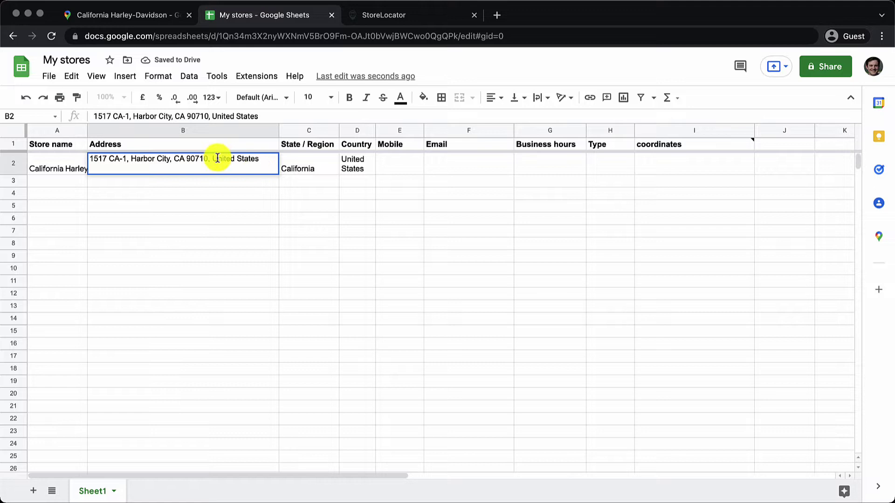
drag(213, 159, 268, 158)
key(BackSpace)
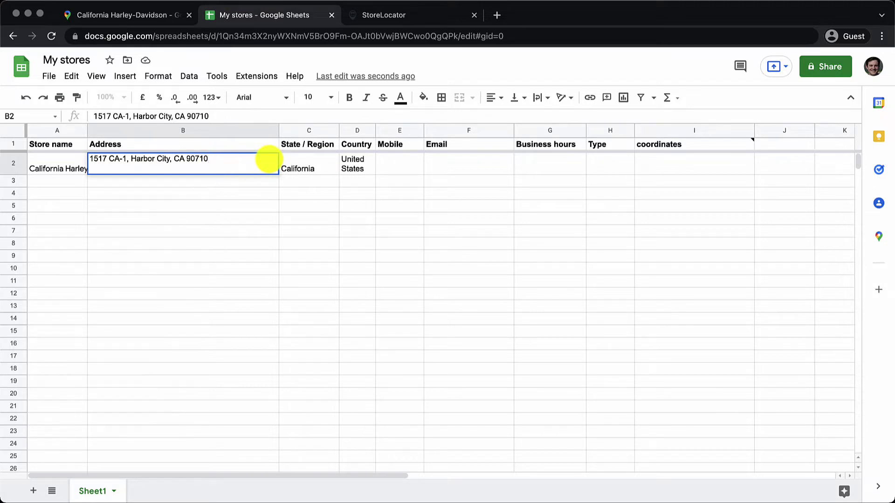
click(180, 159)
key(BackSpace)
key(BackSpace)
key(BackSpace)
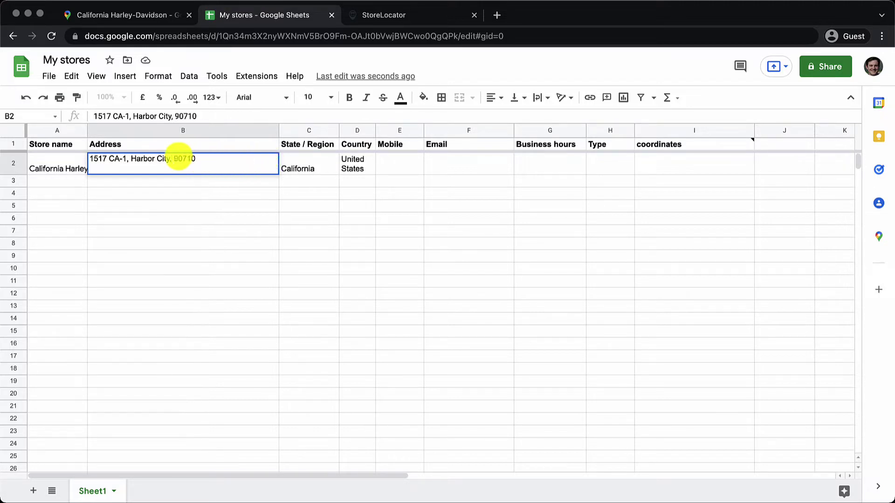
key(Return)
- Copy the dealer's phone number from Maps into the Mobile cell E2
click(400, 164)
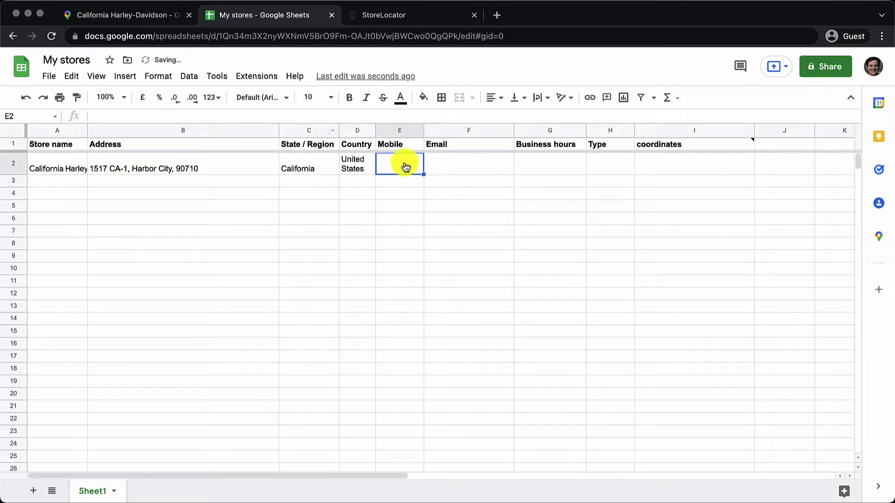
click(150, 22)
scroll(132, 415, down, 1)
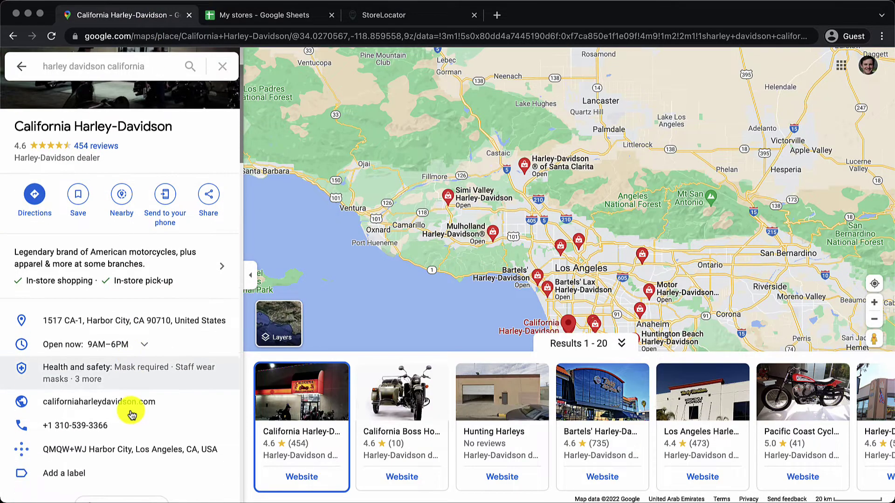
click(206, 425)
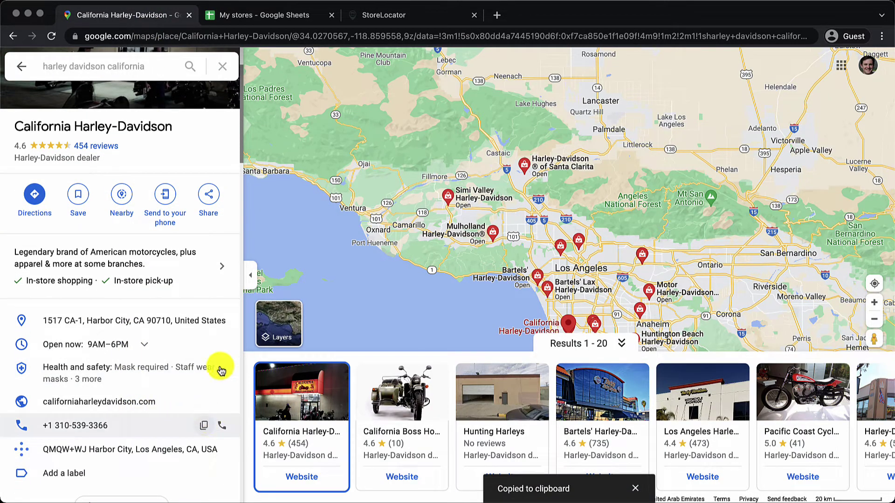
click(308, 23)
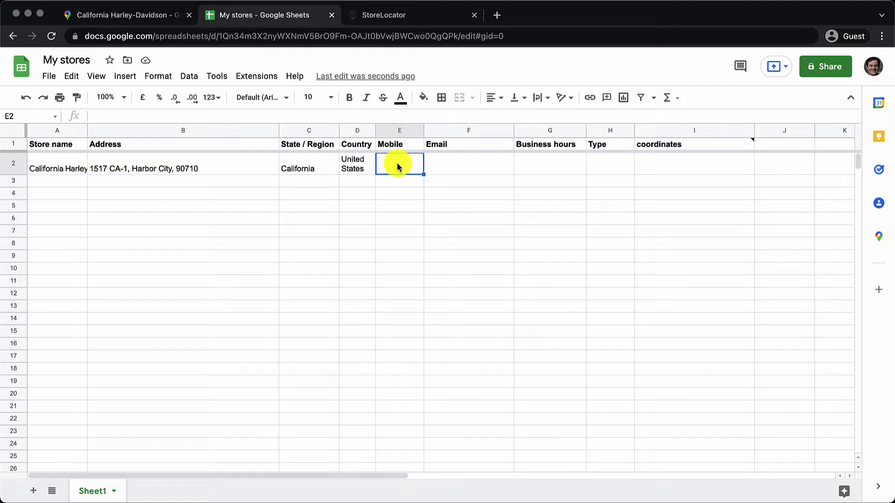
double_click(397, 164)
key(super+v)
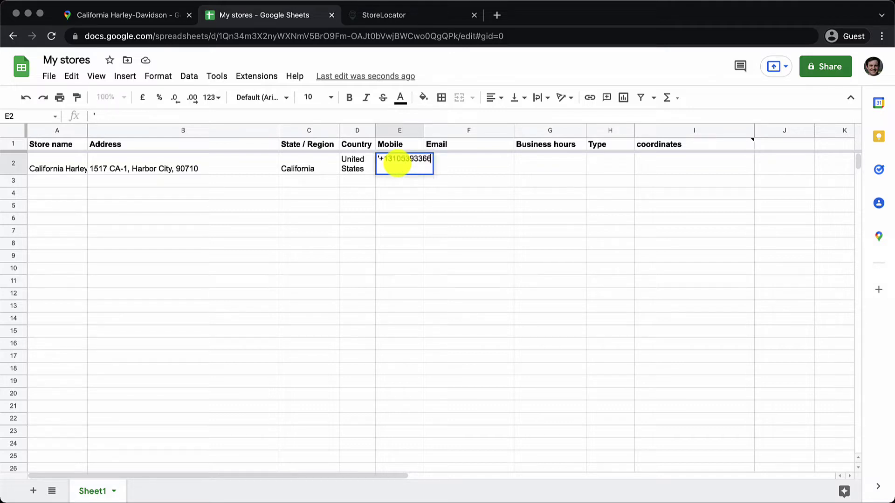
key(Return)
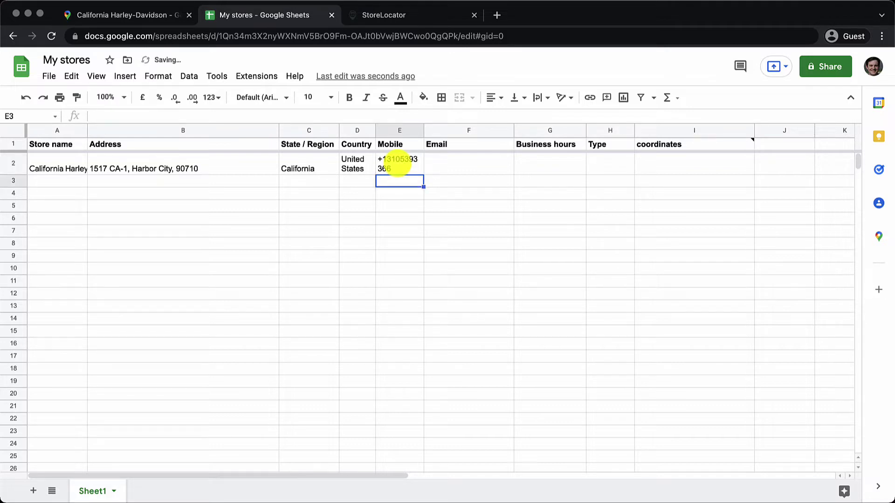
- Enter 9 AM - 6 PM as business hours in G2, checked against the Maps listing
click(481, 170)
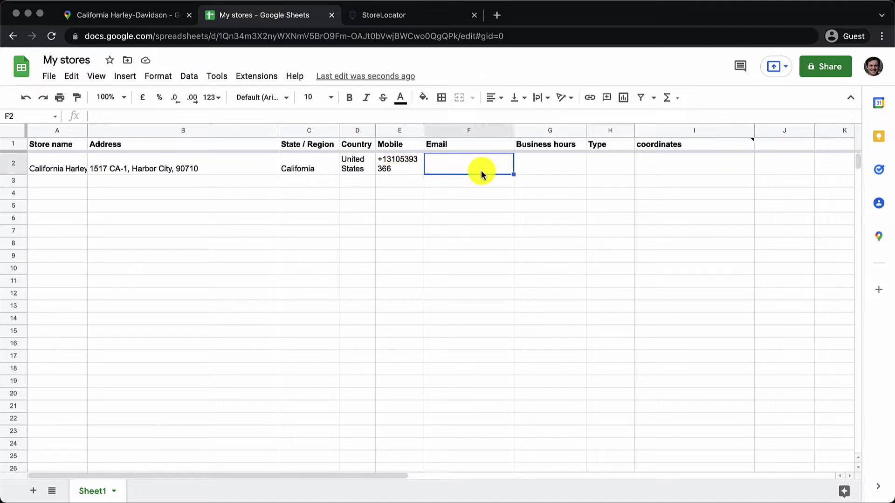
click(529, 169)
click(111, 22)
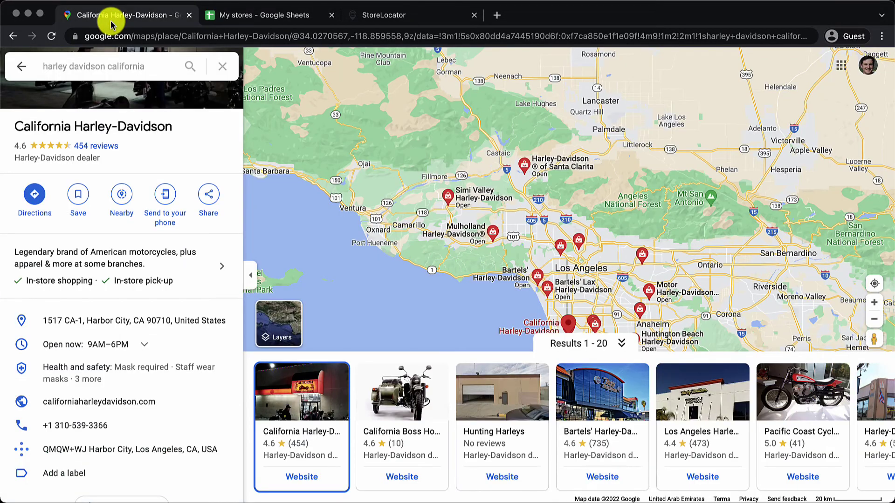
click(278, 22)
text(9 AM)
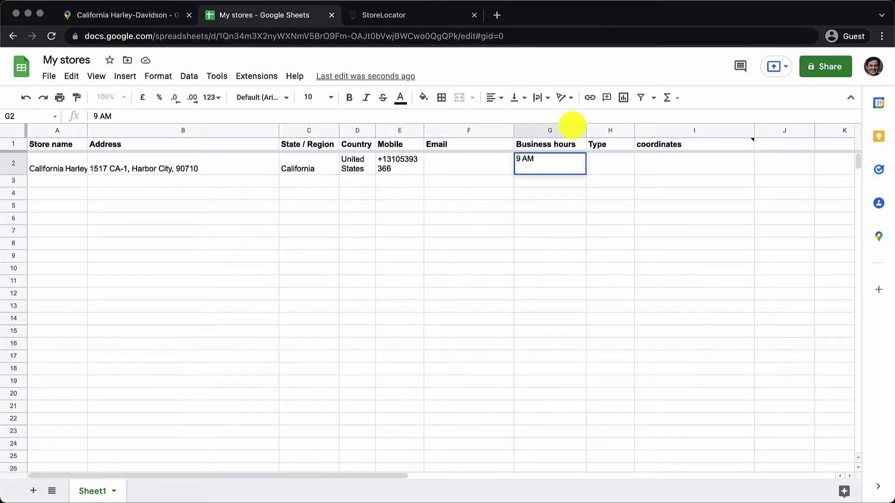
text( - 6 PM)
click(140, 14)
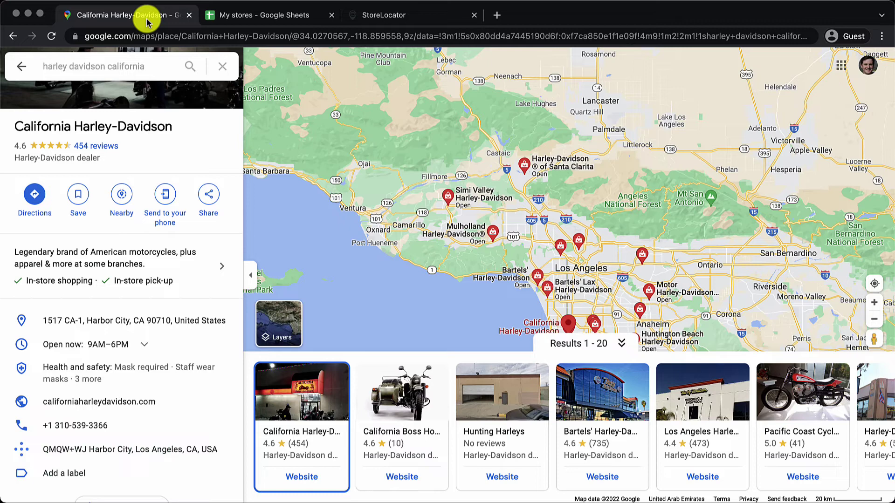
scroll(107, 350, down, 2)
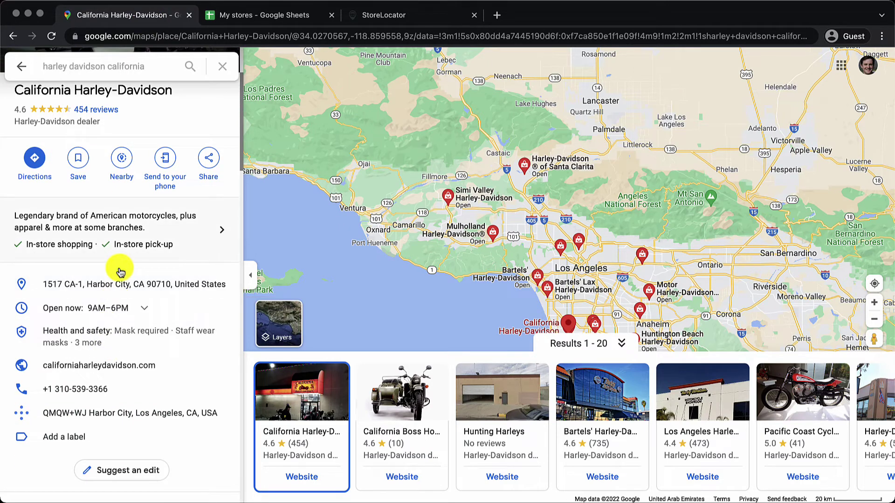
scroll(120, 268, up, 2)
scroll(120, 265, down, 2)
scroll(120, 263, up, 2)
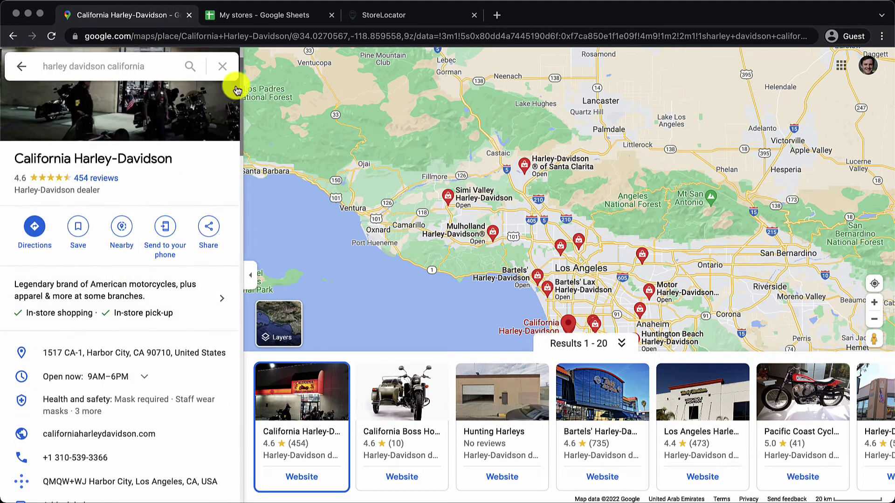
click(278, 15)
click(608, 163)
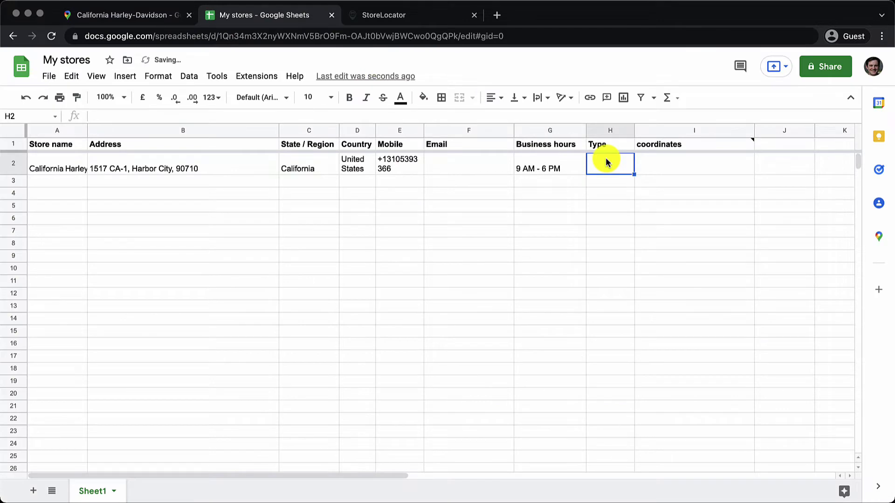
- Type Dealer in H2 and insert an empty column to the right of Type
text(Dealer)
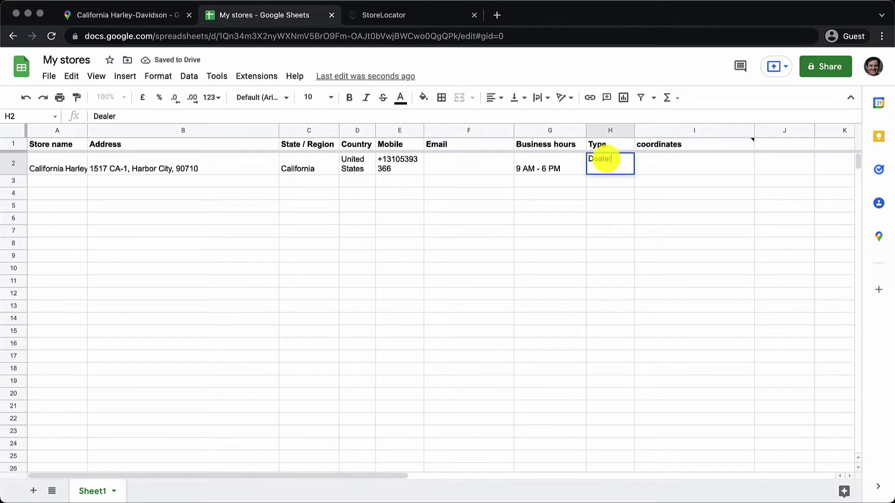
click(609, 130)
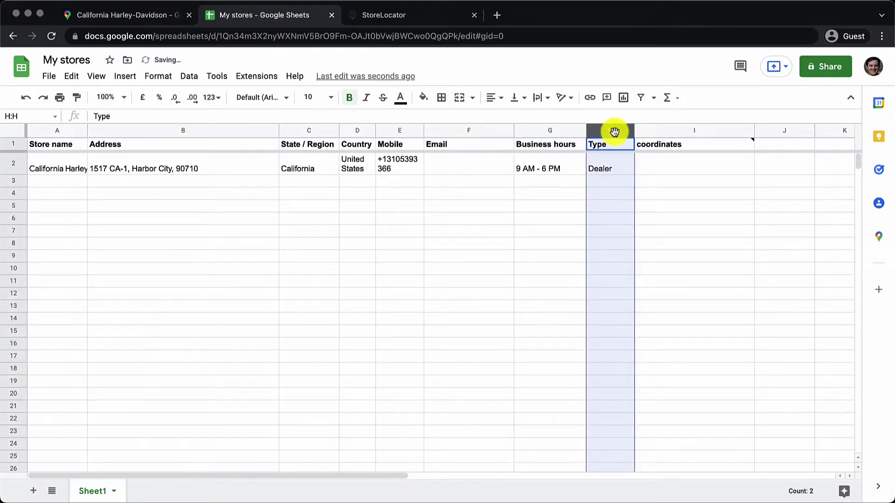
right_click(615, 135)
click(667, 250)
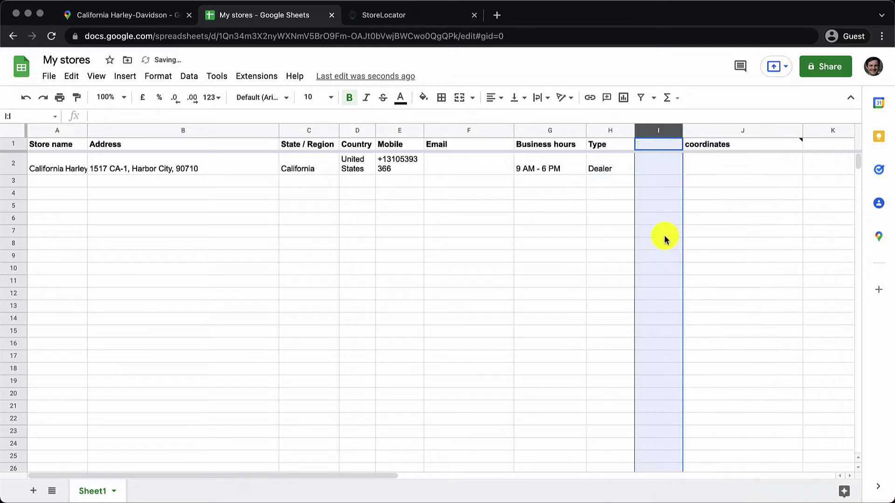
- Head the new column Shopping and enter Instore shopping in I2
click(651, 146)
double_click(650, 145)
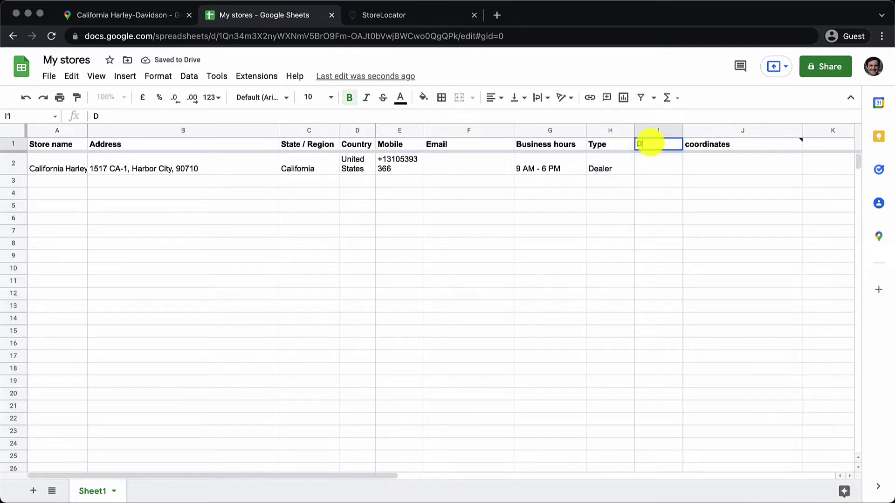
text(Shopping)
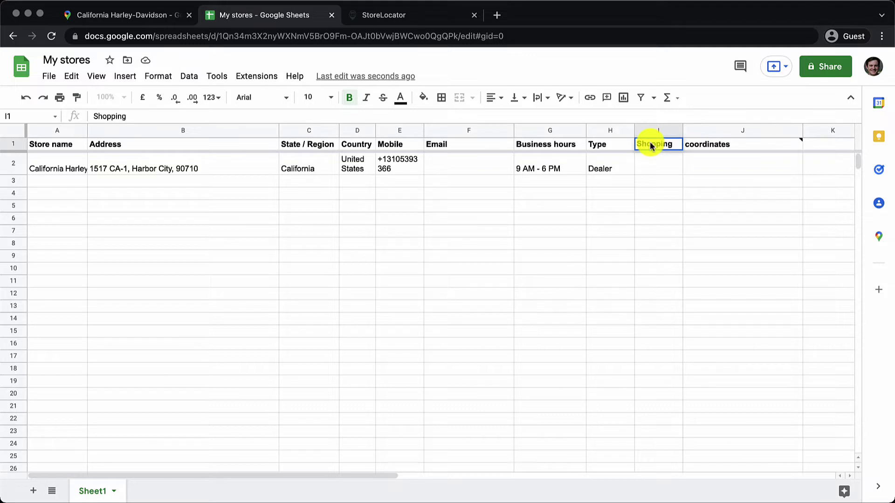
click(655, 164)
text(Instore)
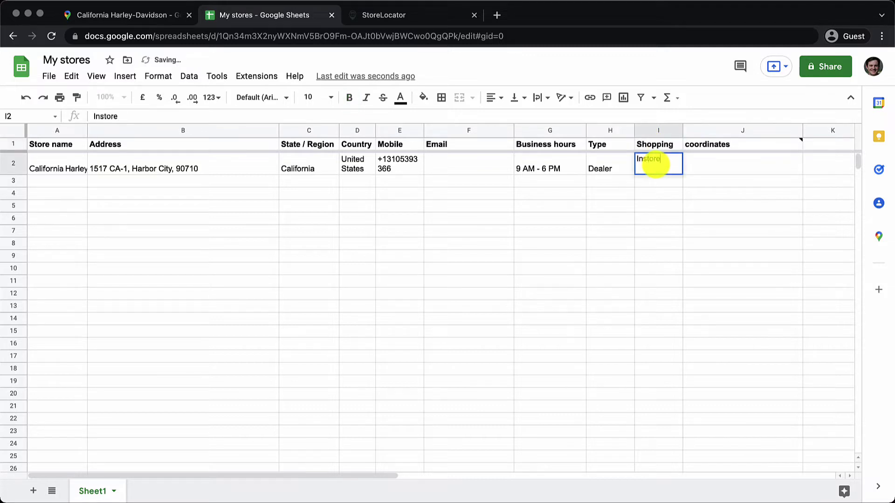
text( shopping)
key(Return)
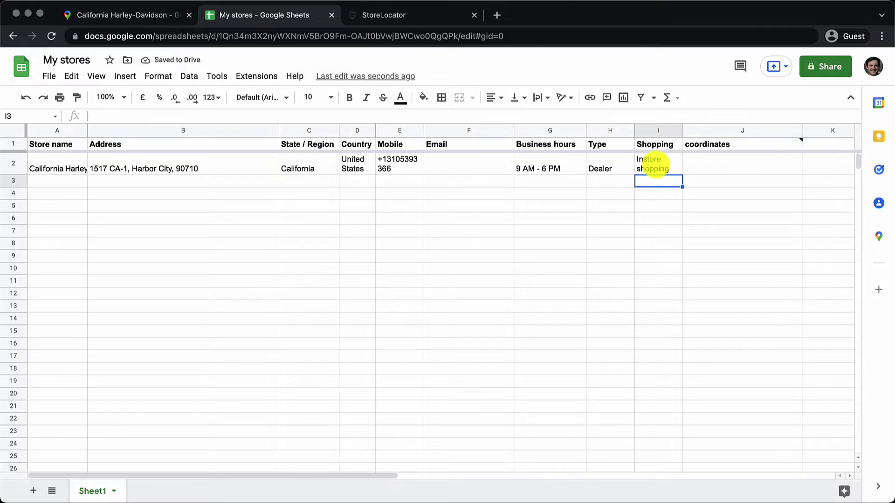
key(Left)
key(Left)
key(Left)
key(Left)
key(Left)
key(Left)
key(Left)
key(Left)
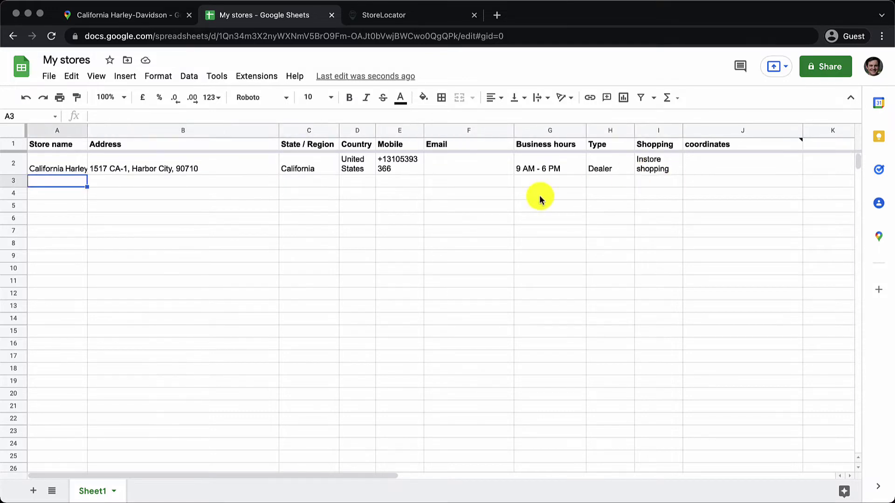
- Copy Bartels' Harley-Davidson's name from its Maps card into A3
click(159, 16)
click(621, 454)
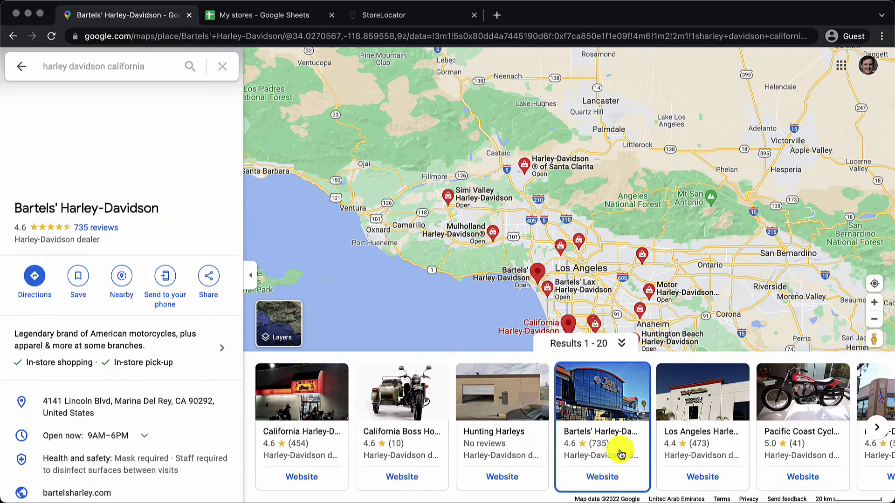
triple_click(90, 207)
click(254, 17)
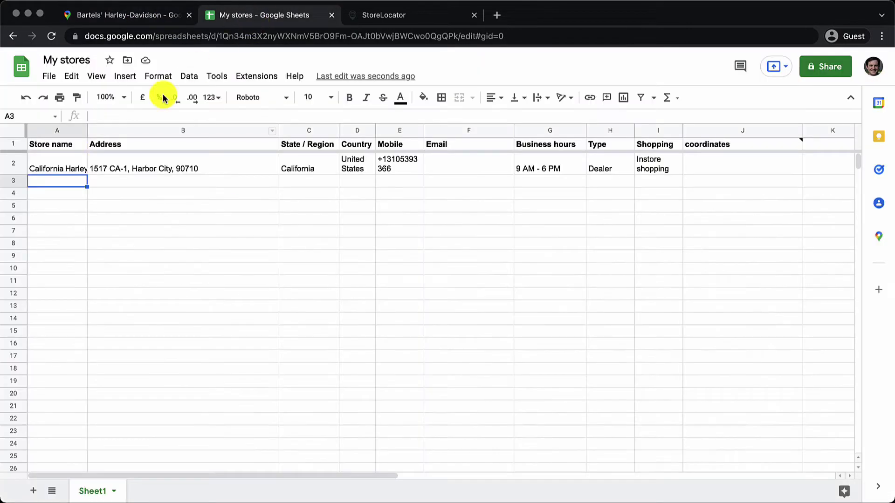
click(63, 180)
key(ctrl+v)
- Paste Bartels' Marina Del Rey address into B3 and copy its phone number from Maps
click(116, 18)
scroll(158, 251, down, 4)
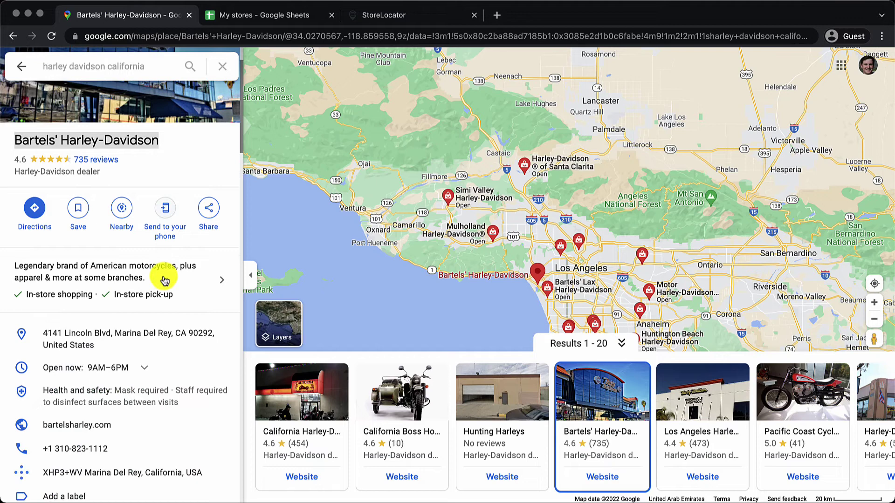
click(207, 308)
click(271, 19)
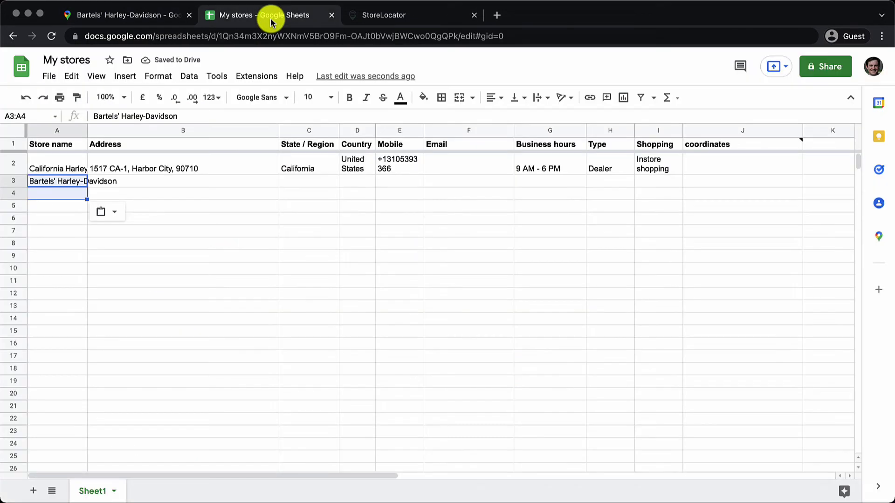
click(186, 182)
key(ctrl+v)
key(Tab)
key(Tab)
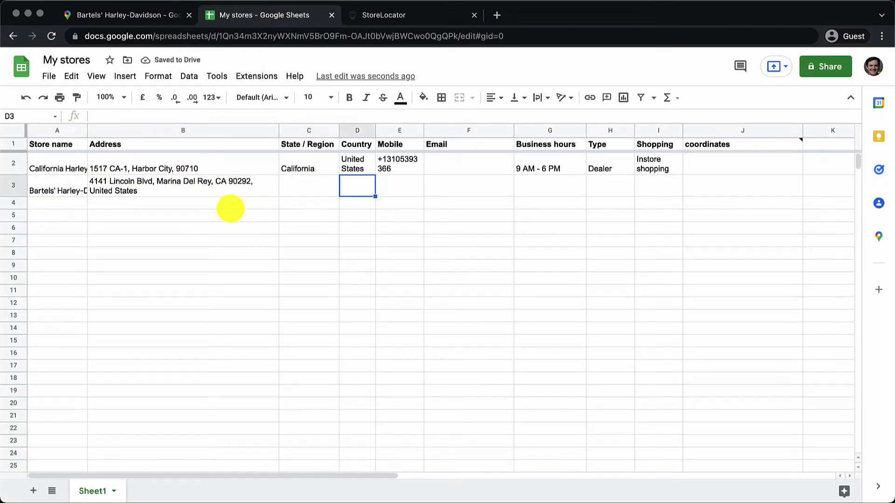
key(Tab)
click(165, 17)
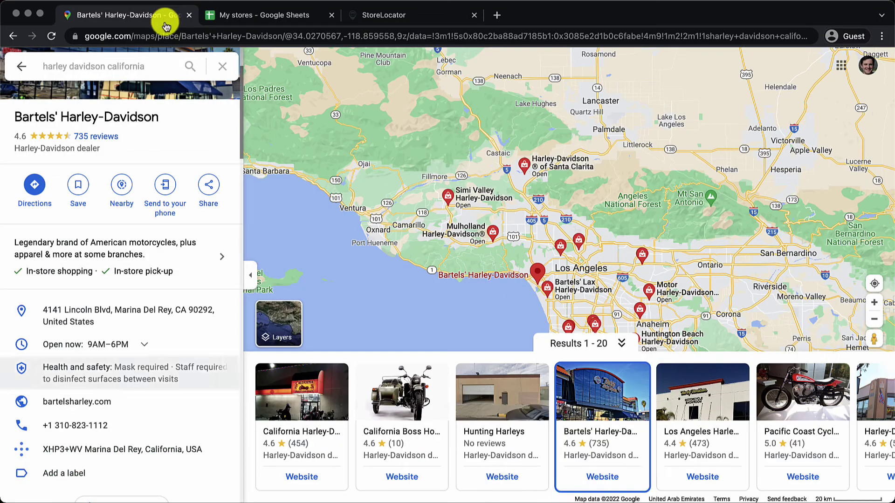
click(203, 425)
- Paste Bartels' phone number into E3, reworking it to keep text formatting
click(275, 17)
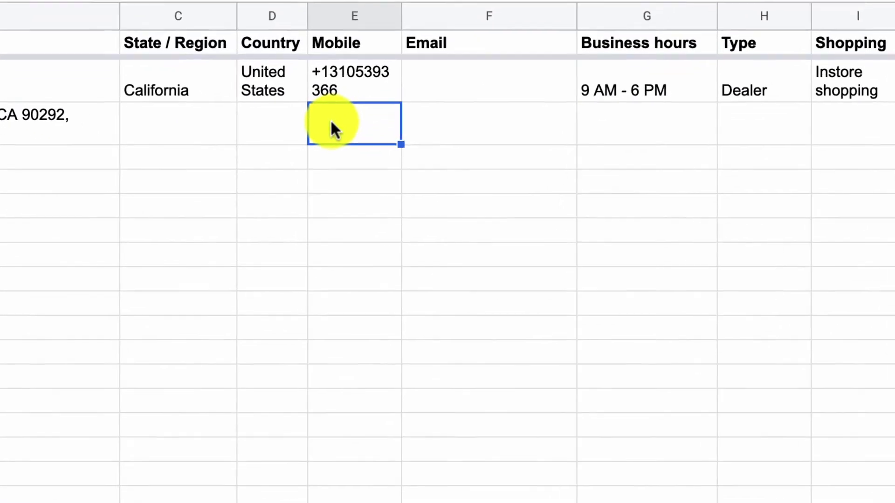
key(super+v)
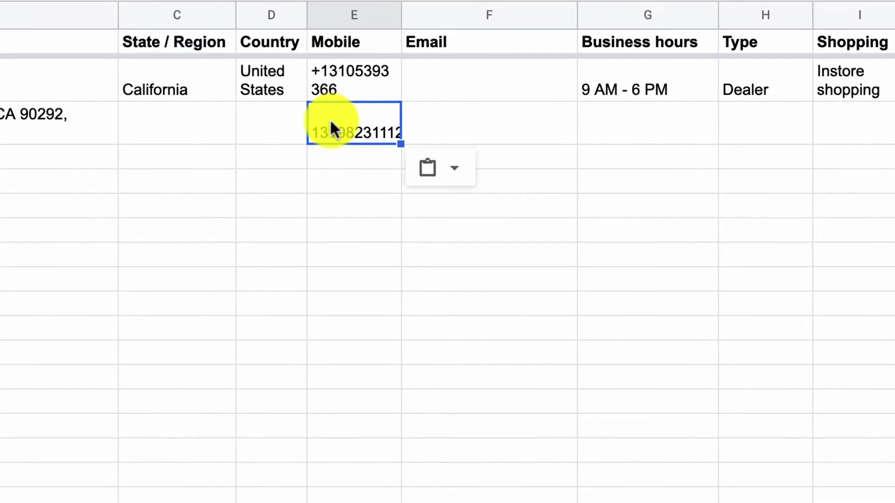
double_click(330, 118)
click(347, 186)
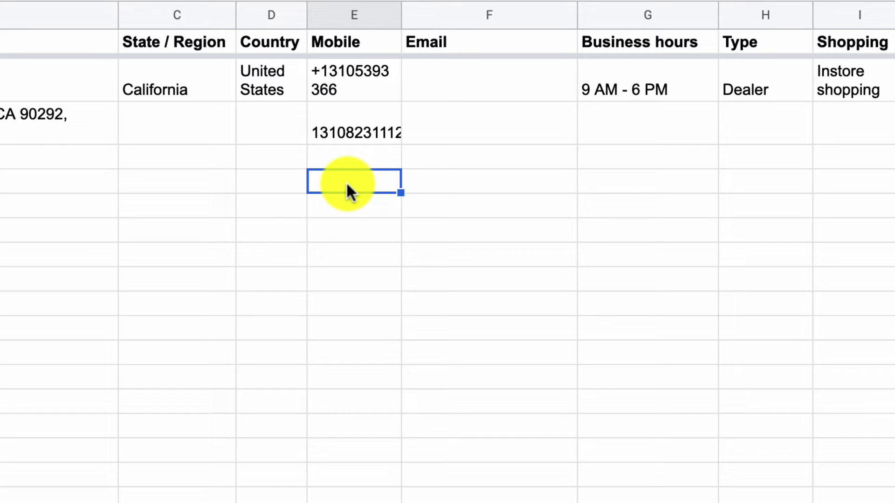
click(351, 124)
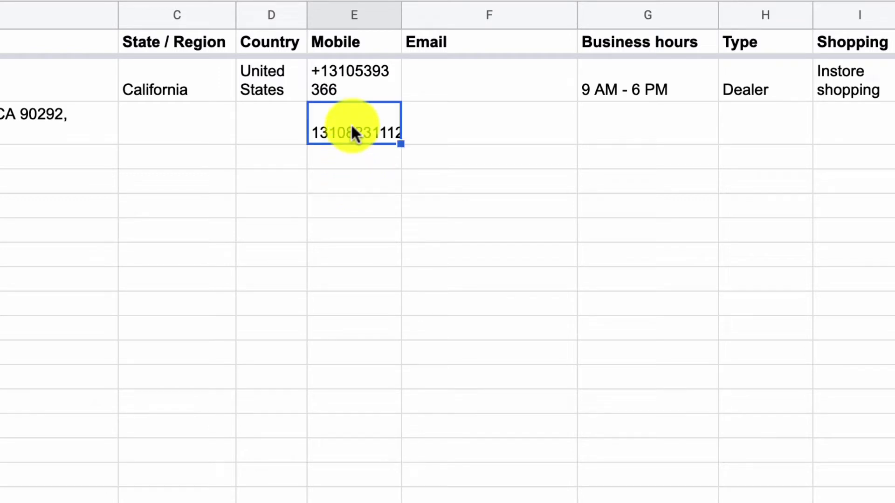
key(Delete)
click(362, 187)
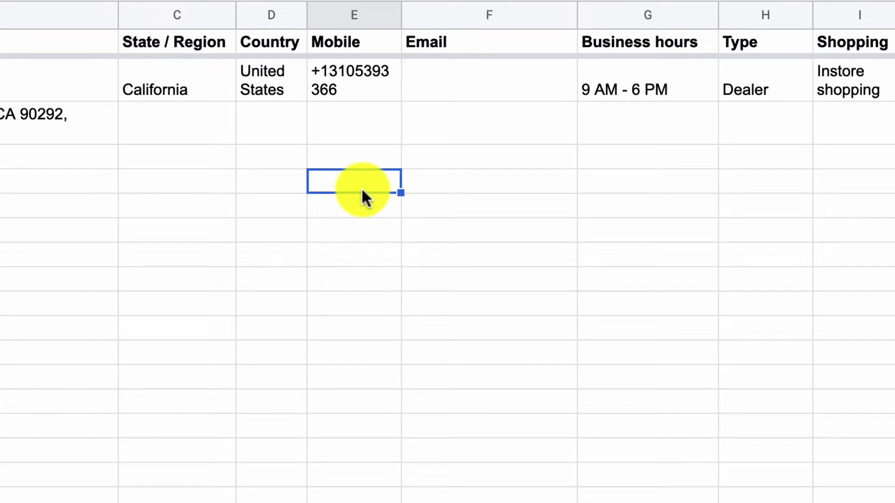
click(345, 131)
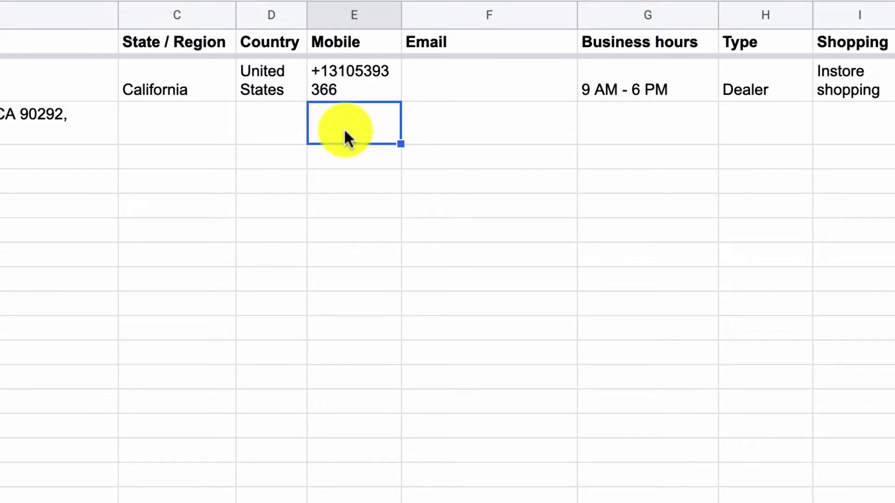
key(ctrl+v)
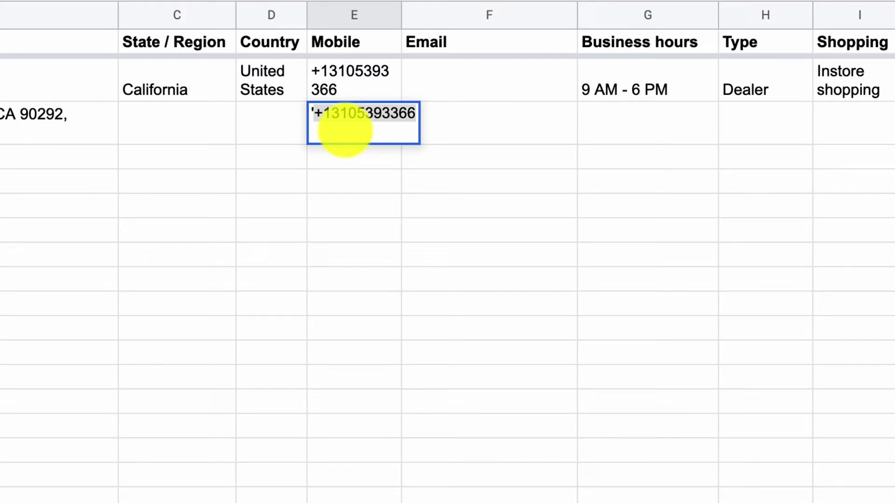
key(BackSpace)
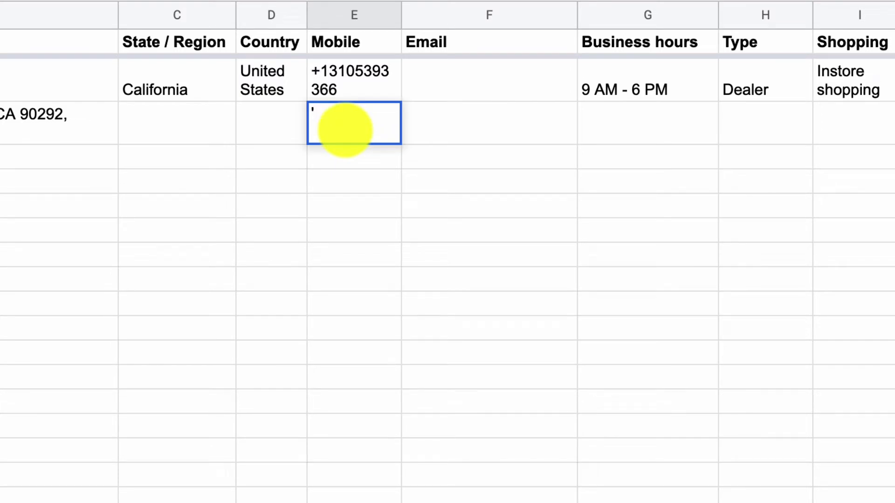
key(ctrl+v)
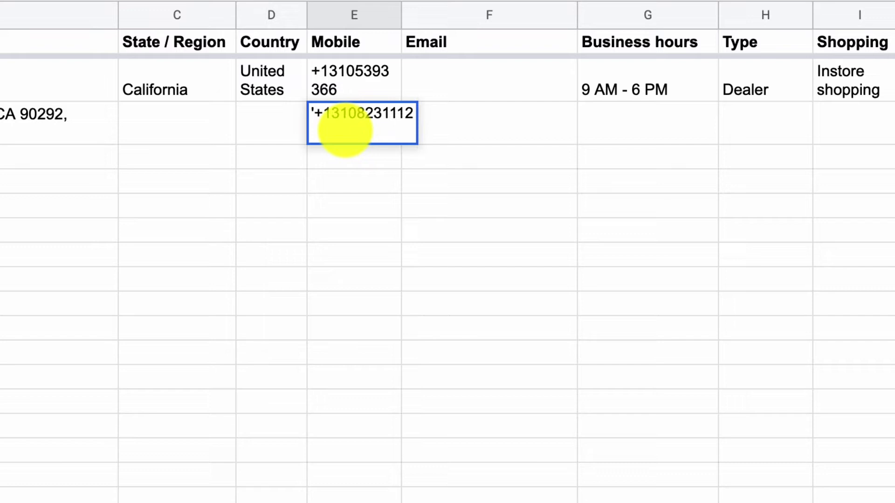
key(Return)
- Re-enter the E3 phone number as a =" text formula and compare it with row 2
click(345, 131)
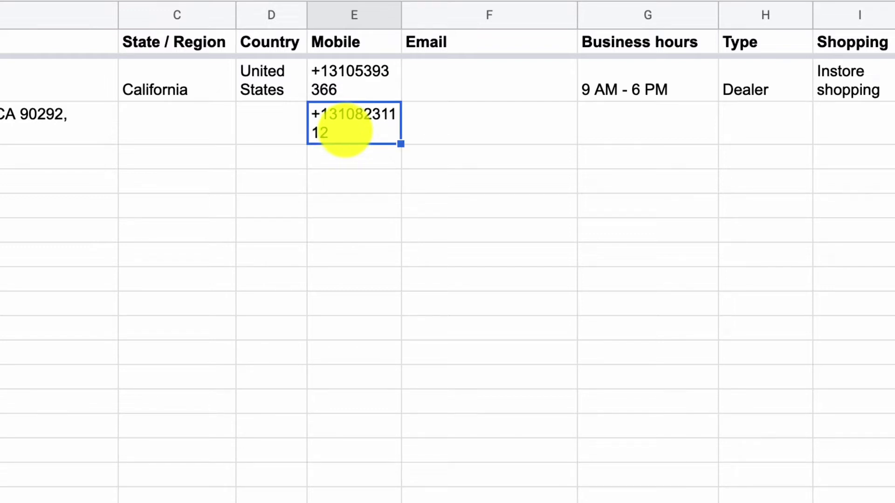
key(Delete)
key(Down)
click(345, 131)
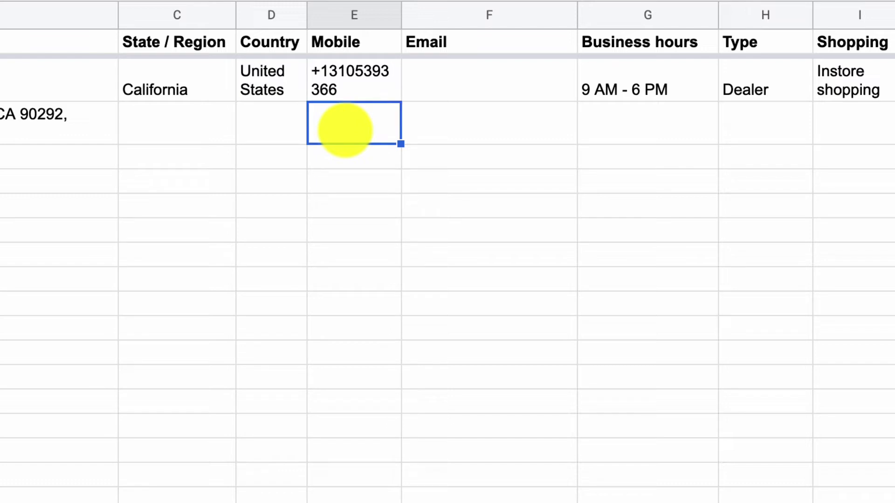
text(=)
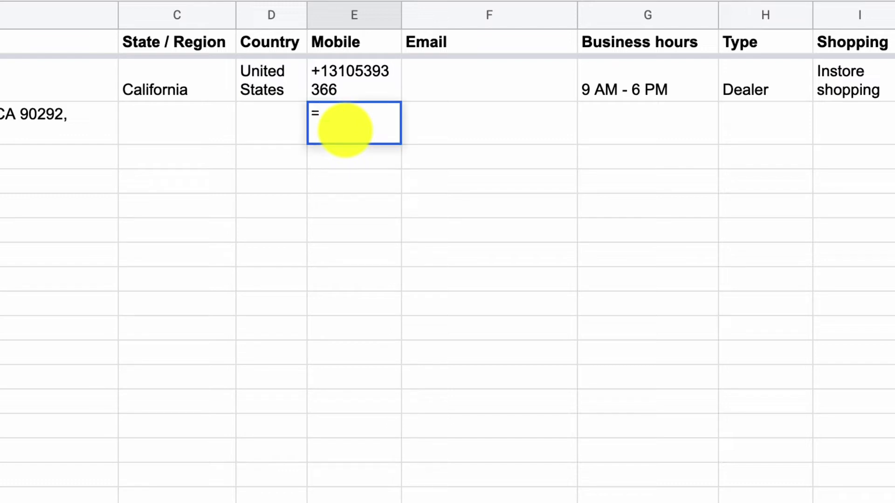
text(")
key(ctrl+v)
key(Return)
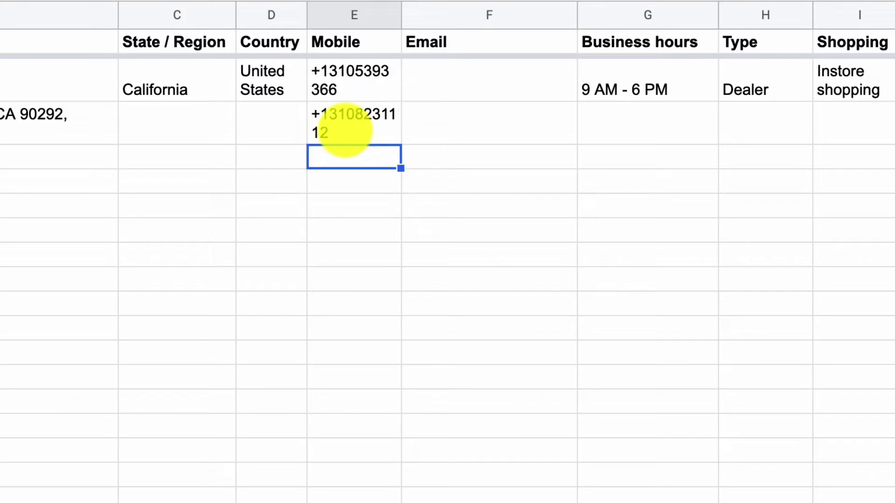
click(345, 131)
key(Up)
key(Down)
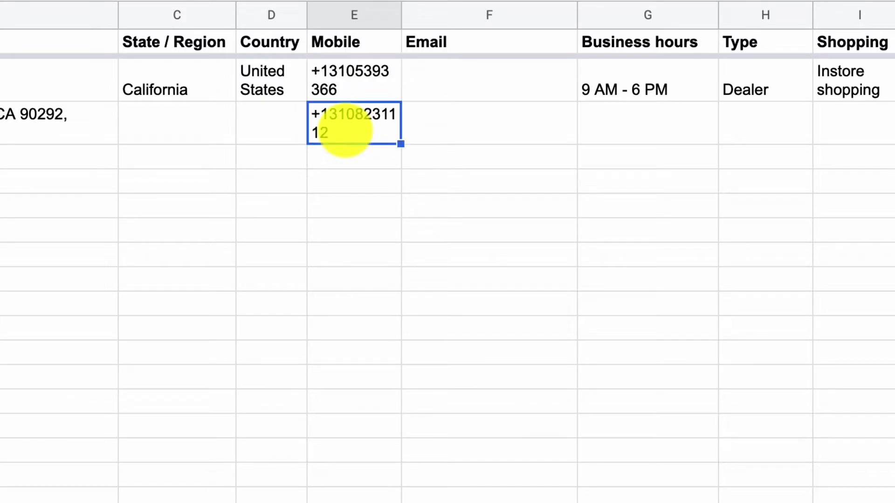
key(Up)
key(Right)
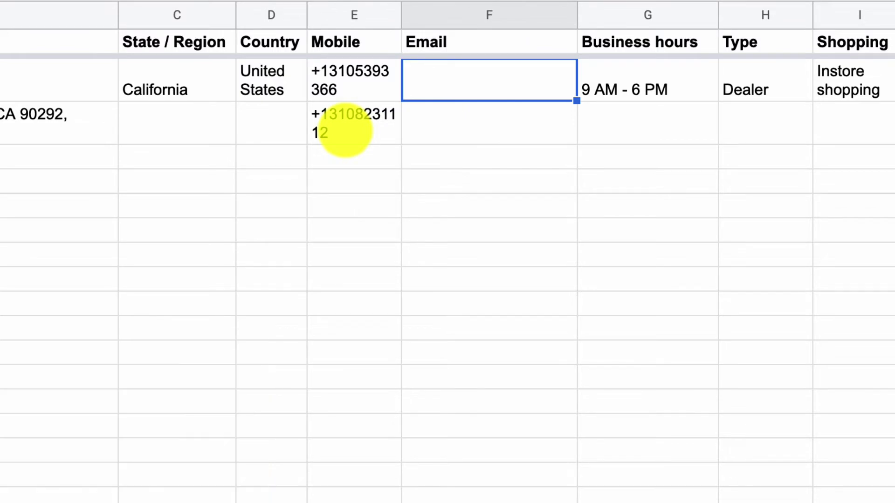
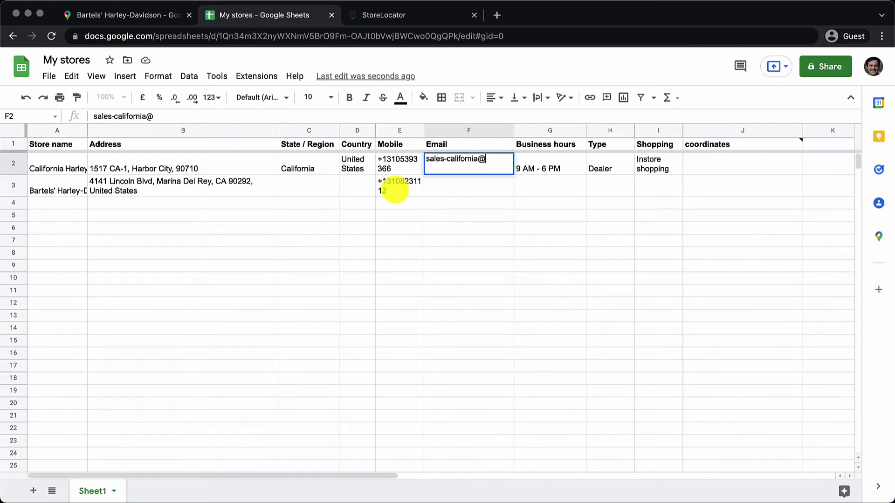
- Enter each store's sales email address in F2 and F3
key(Return)
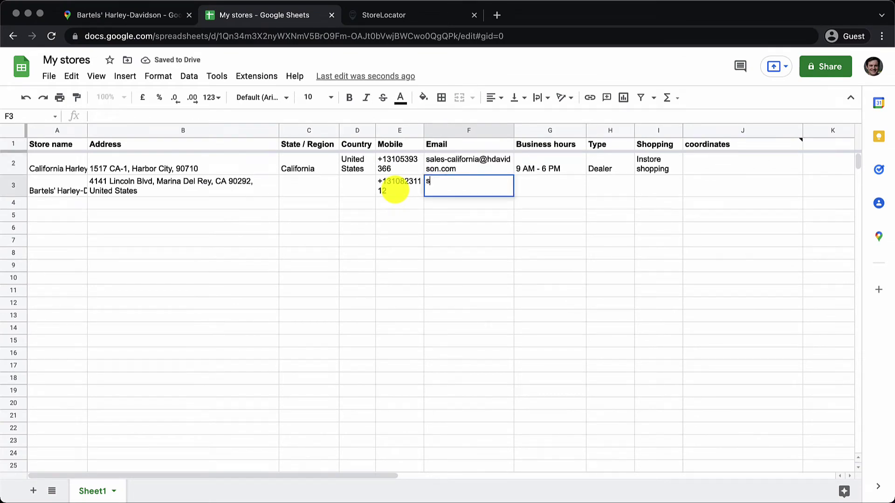
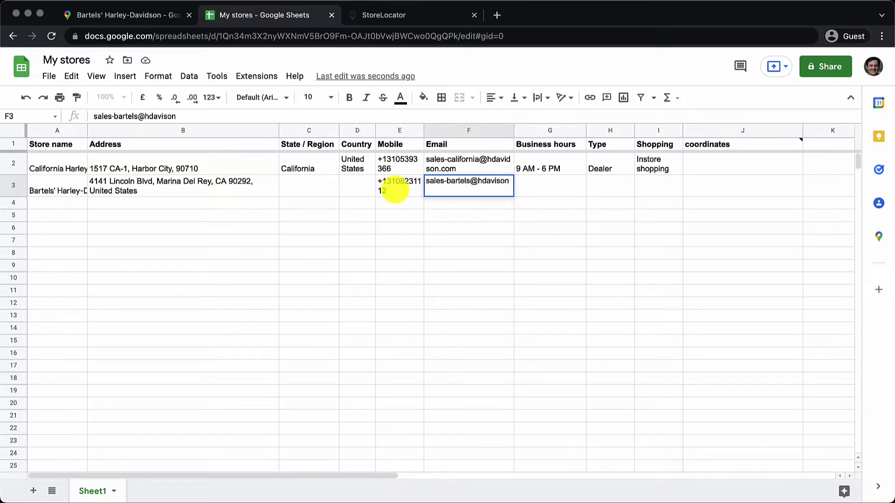
key(Return)
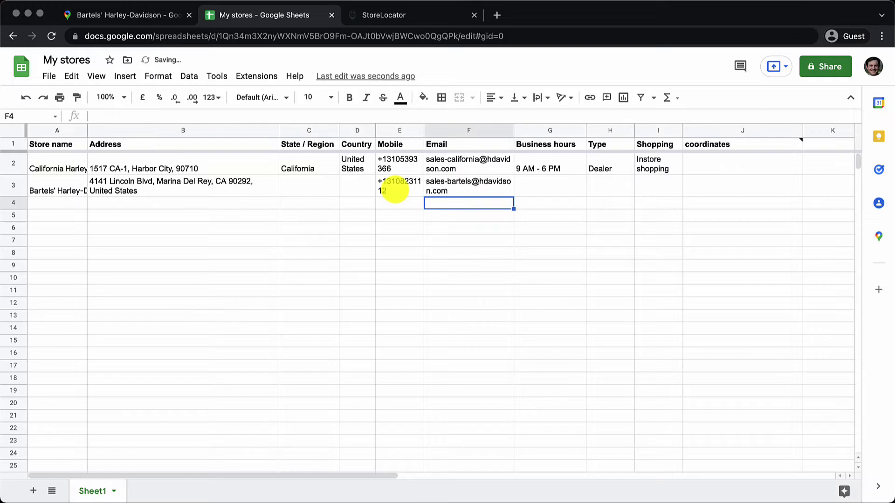
- Copy the 9 AM - 6 PM business hours from G2 to G3
click(124, 16)
click(236, 14)
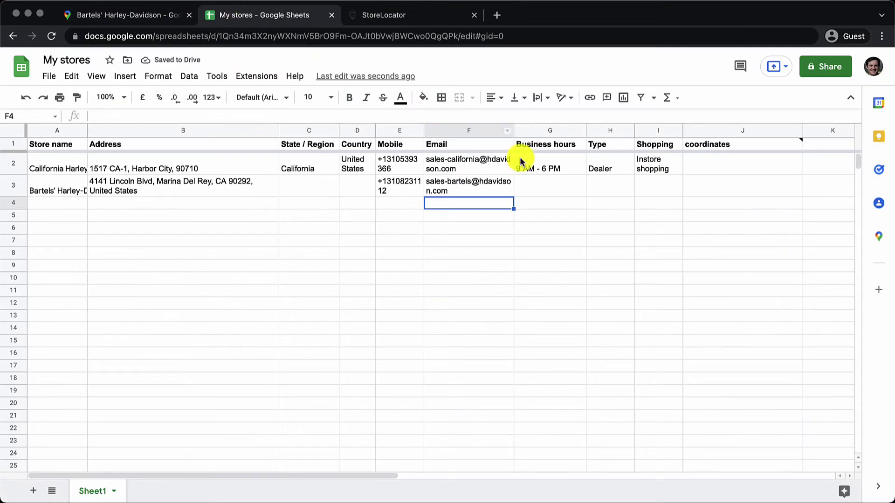
click(527, 165)
key(ctrl+c)
key(Down)
key(ctrl+v)
- Set the second store's Shopping cell I3 to Pick up only
click(111, 16)
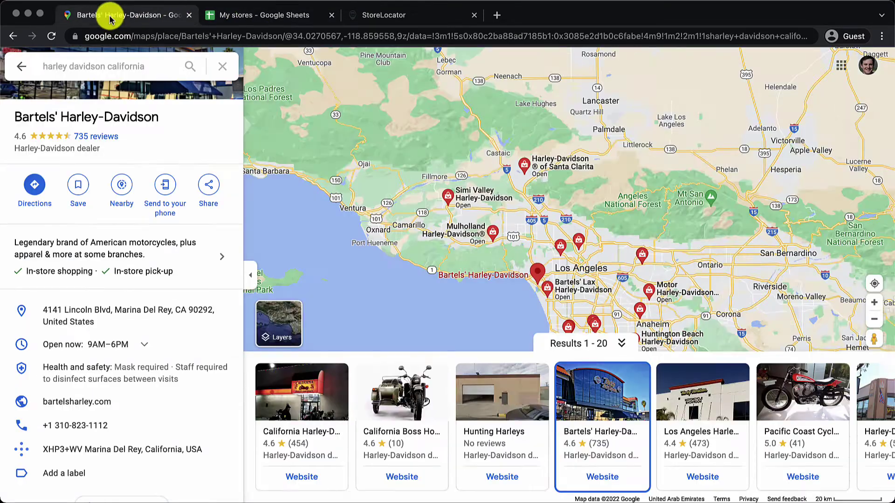
click(252, 15)
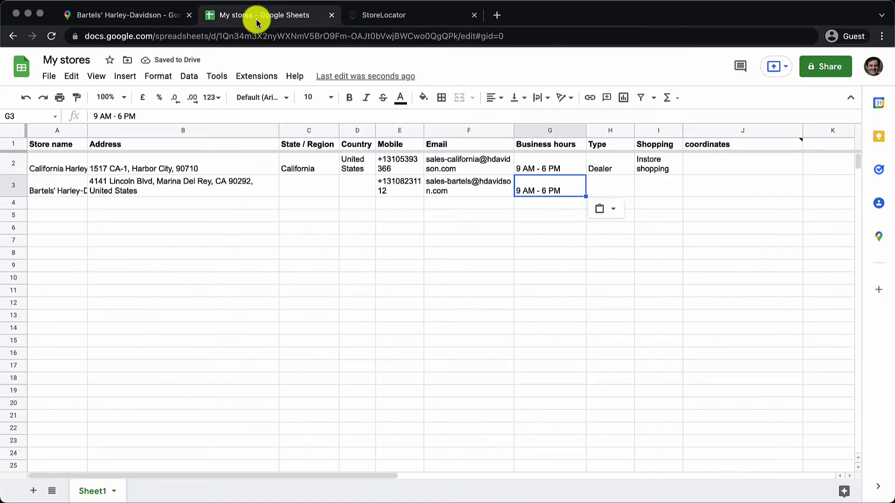
click(646, 187)
text(Instore shopping)
key(Tab)
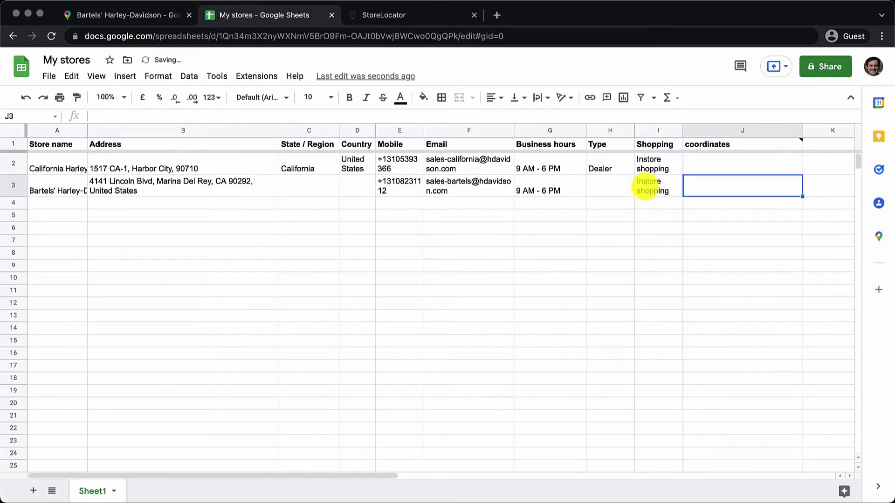
double_click(645, 187)
key(BackSpace)
key(BackSpace)
key(BackSpace)
key(BackSpace)
key(BackSpace)
key(BackSpace)
key(BackSpace)
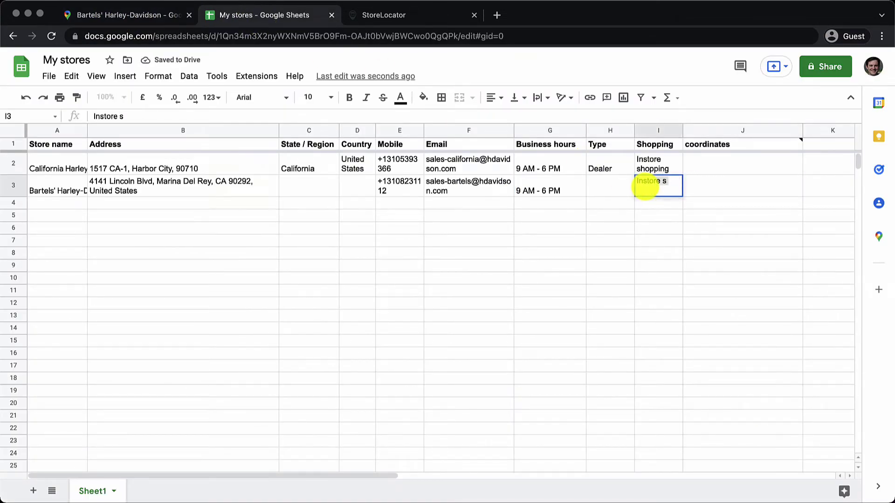
key(BackSpace)
key(BackSpace)
key(BackSpace)
key(BackSpace)
key(BackSpace)
key(BackSpace)
key(BackSpace)
key(BackSpace)
key(BackSpace)
text(Pick )
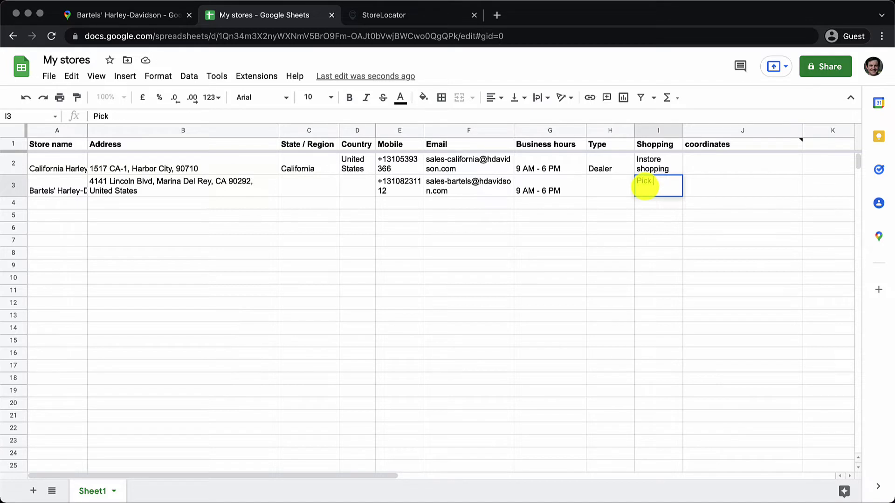
text(up only)
key(Return)
- Set the second store's Type in H3 to Dealer
key(Up)
key(Left)
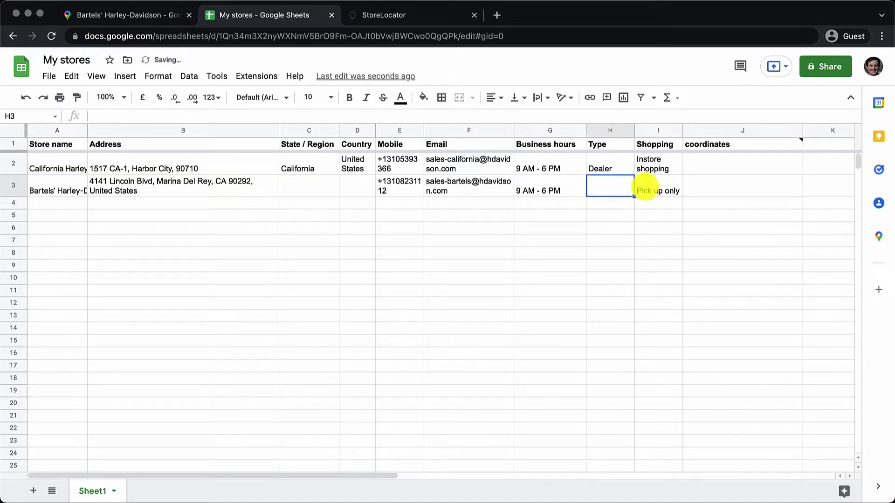
text(Dealer)
key(Tab)
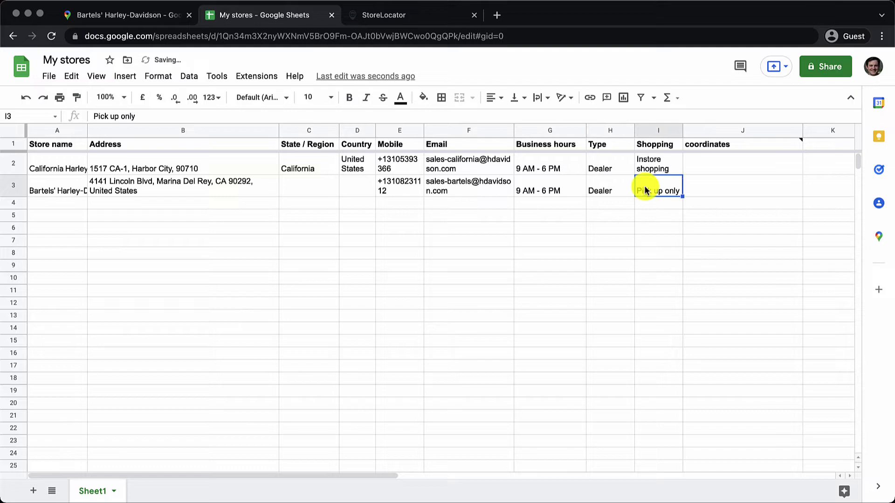
click(263, 77)
- Open Store Locator settings and review the title and address column choices
mouse_move(286, 200)
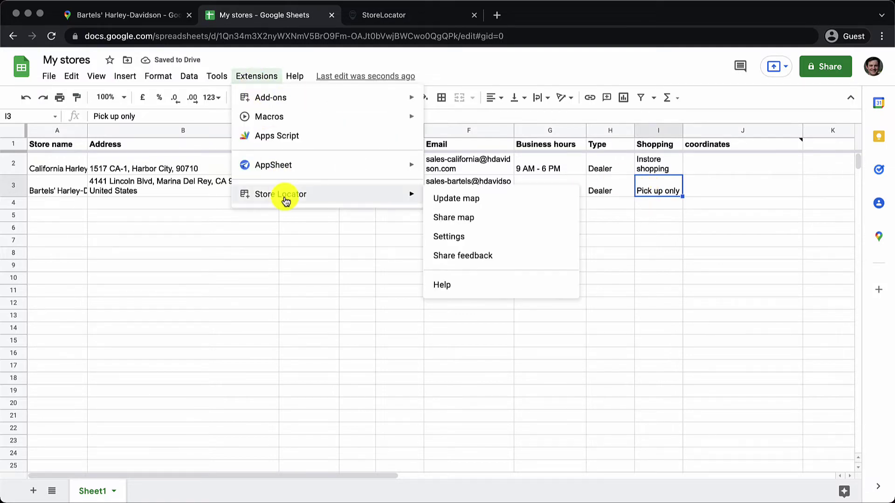
click(460, 236)
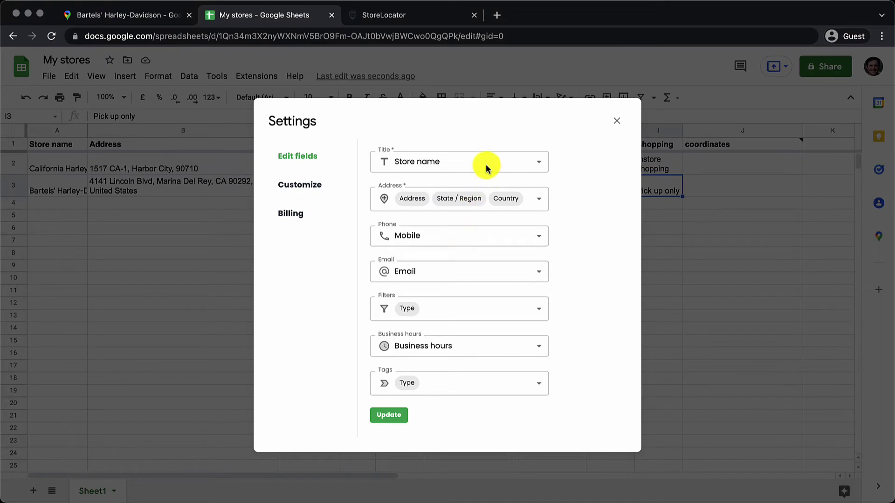
click(486, 164)
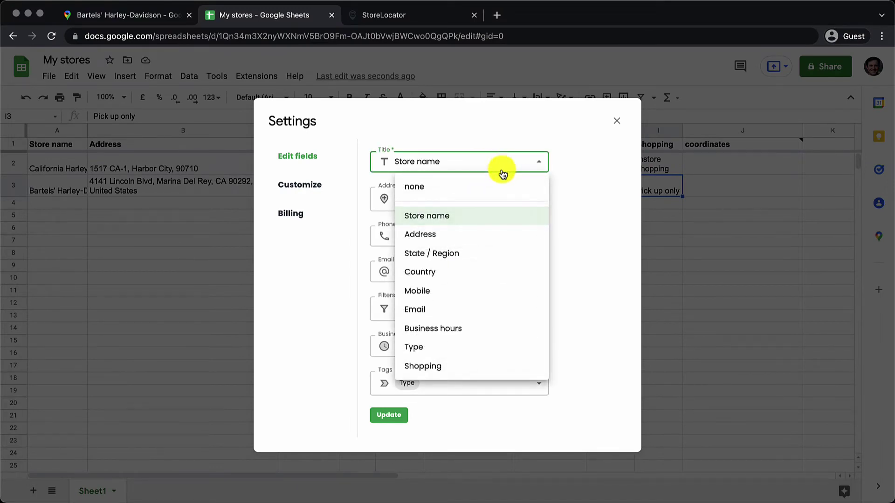
click(580, 191)
click(534, 204)
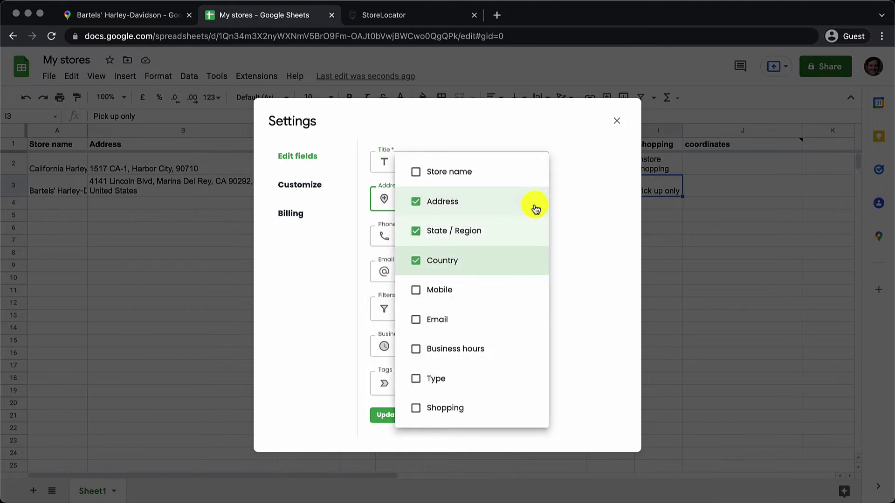
click(579, 242)
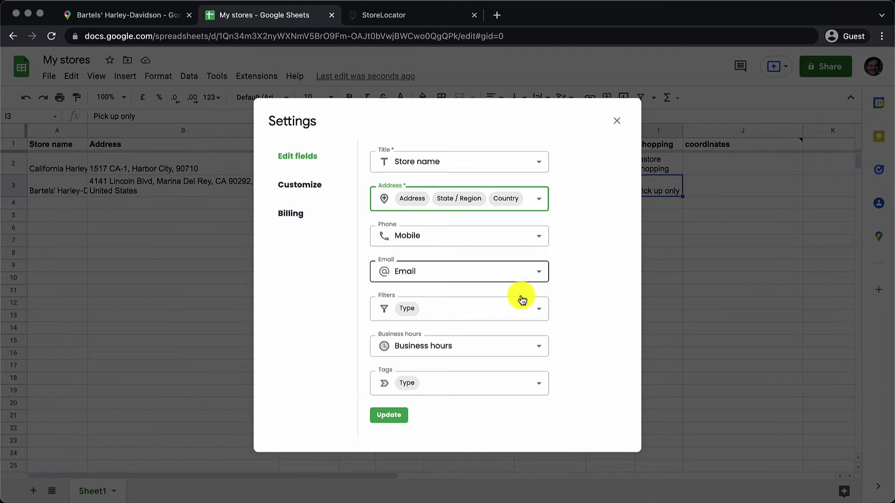
- Add Shopping to the map's filters and tags and update the map
click(515, 314)
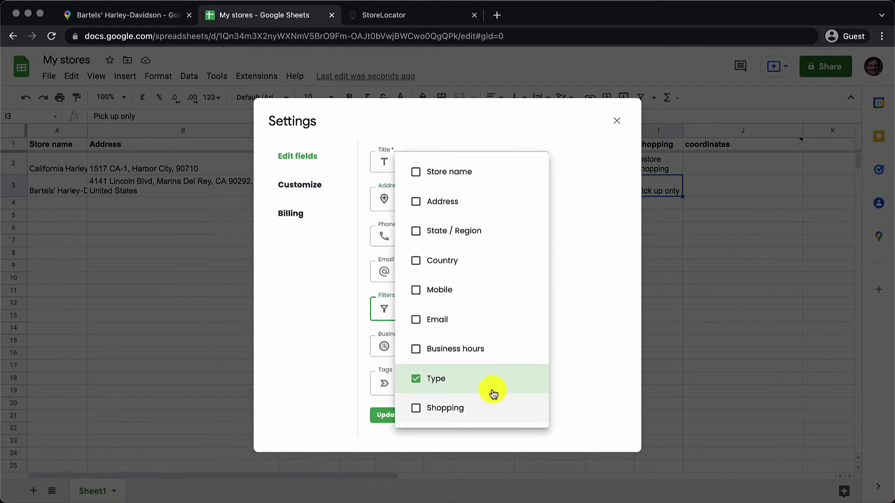
click(480, 406)
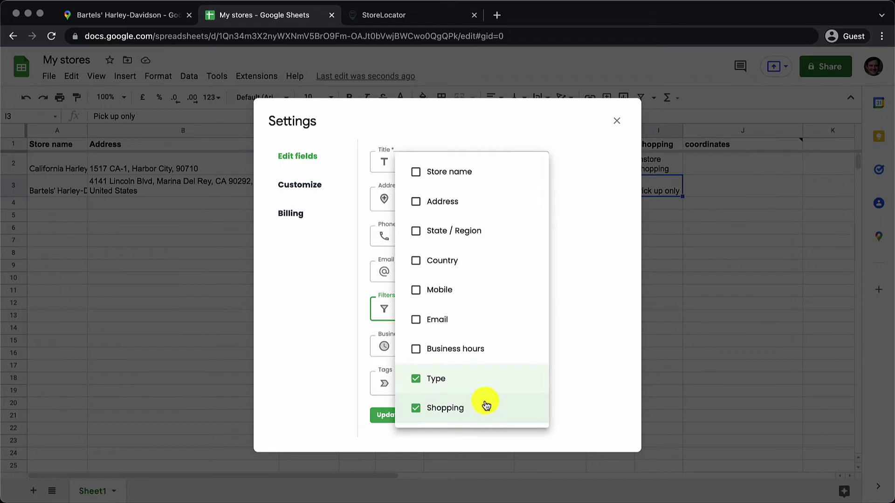
click(552, 359)
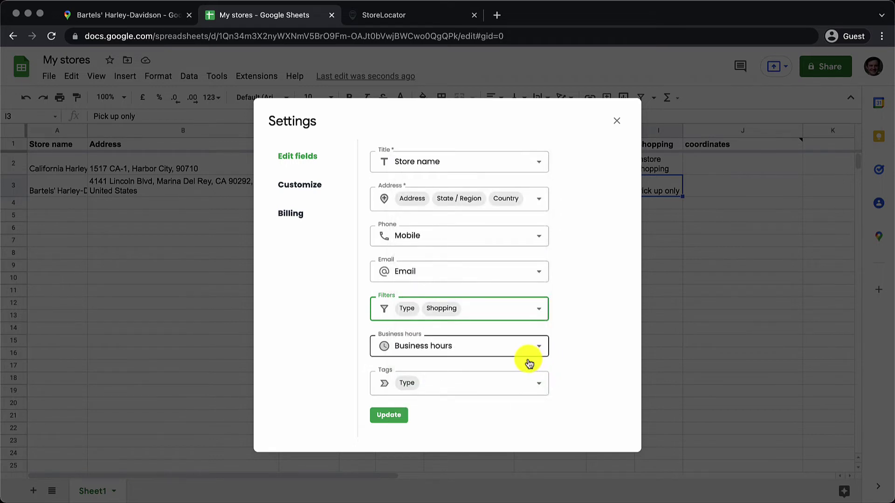
click(526, 387)
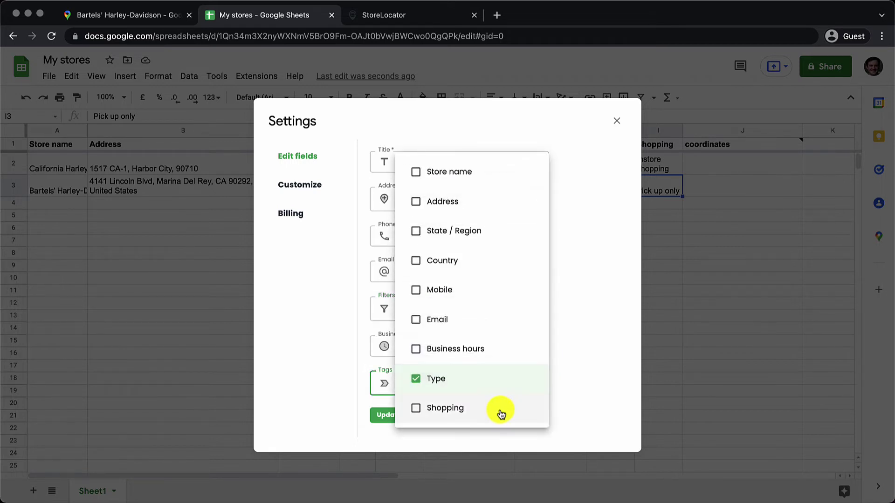
click(500, 408)
click(619, 389)
click(385, 415)
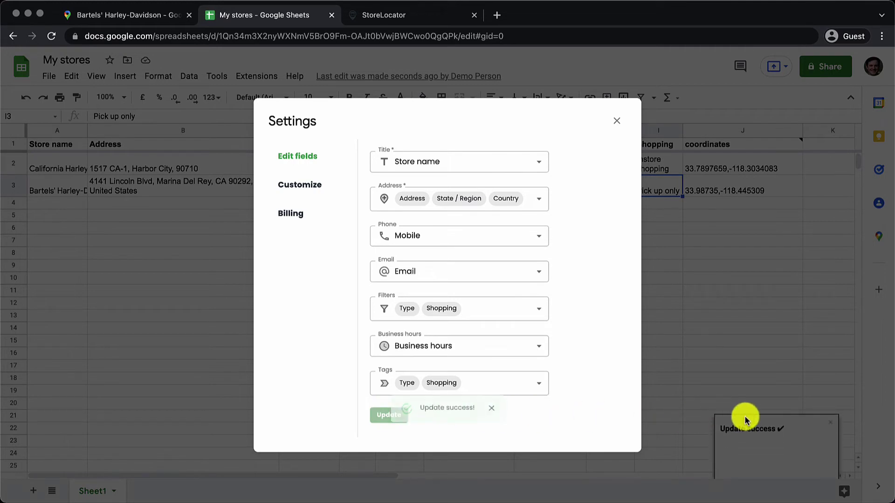
- Close Settings and open Store Locator's Share map dialog with the iframe embed code
click(617, 121)
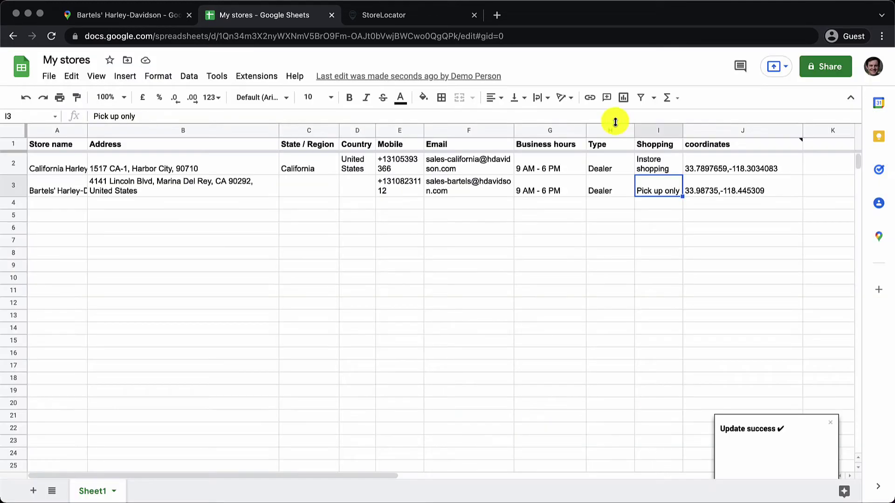
click(241, 76)
mouse_move(326, 194)
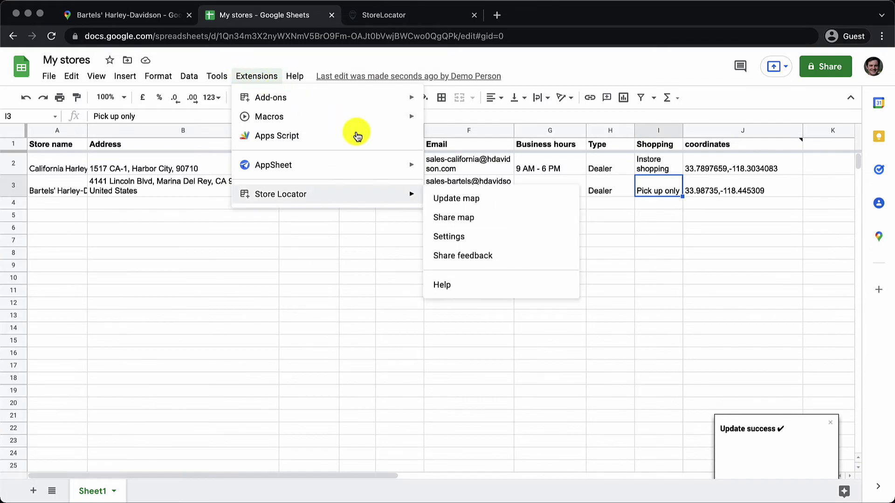
click(541, 197)
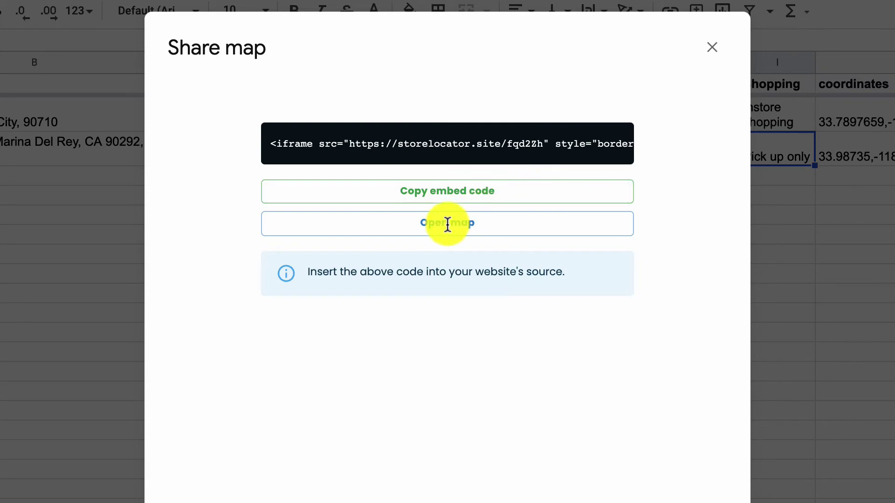
- Open the published store map, show the first store's location and select the store details
click(433, 238)
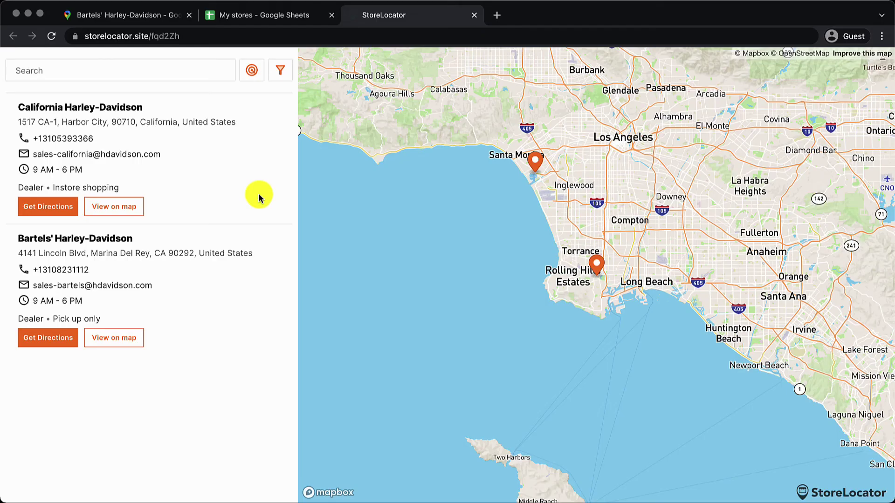
click(127, 210)
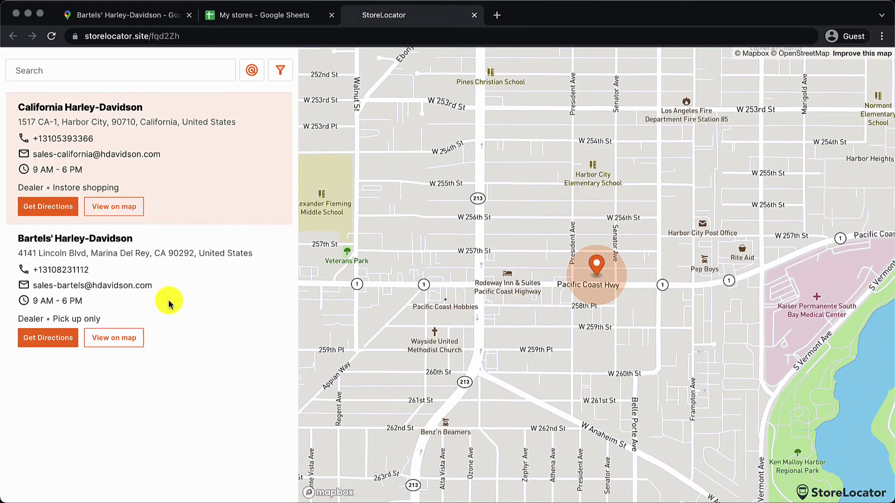
double_click(69, 270)
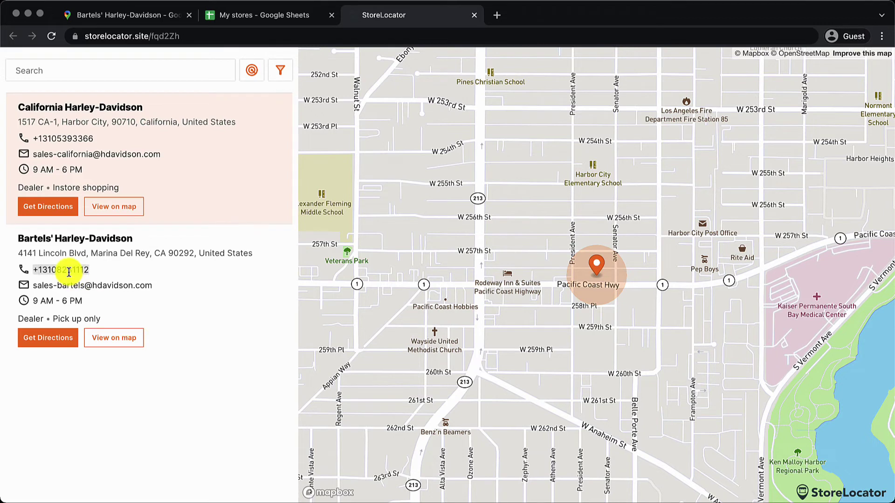
triple_click(139, 253)
- Compare the Bartels' address in cell B3 of My stores with its map listing
click(261, 17)
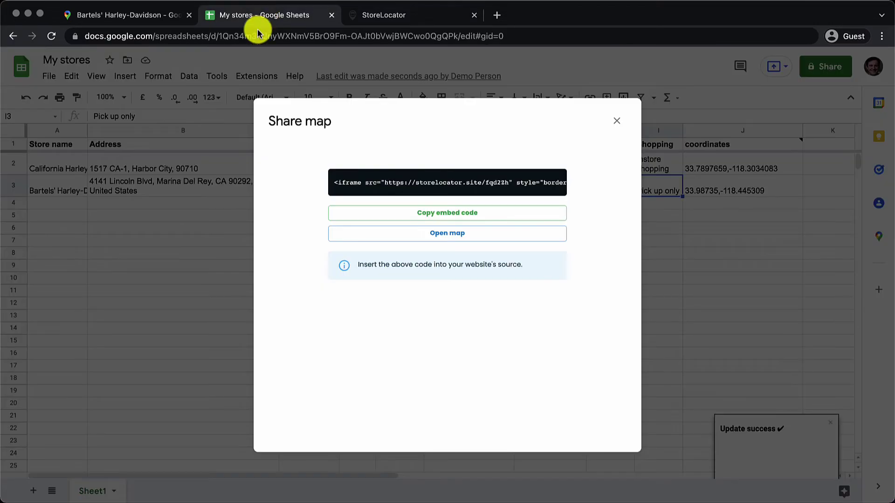
click(616, 121)
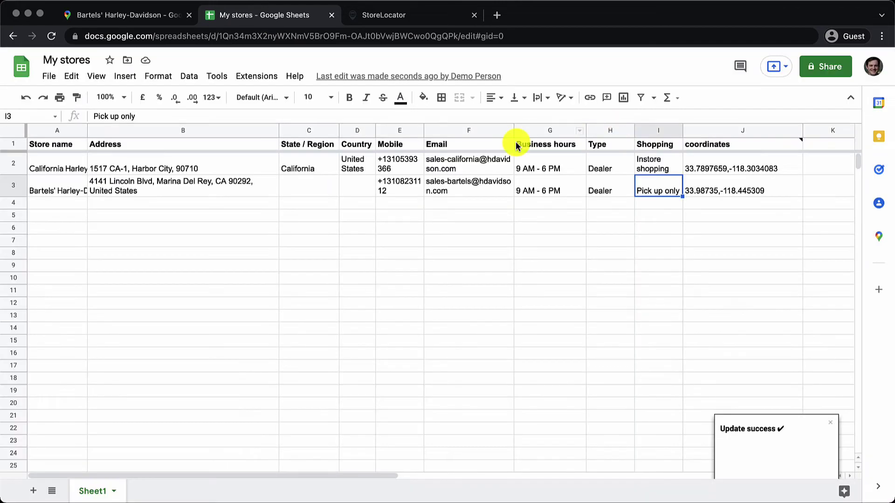
click(206, 193)
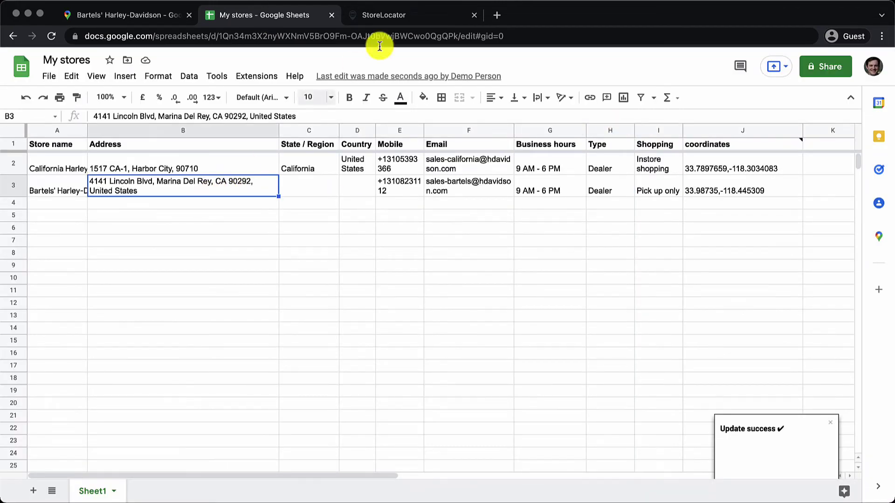
click(396, 15)
click(184, 253)
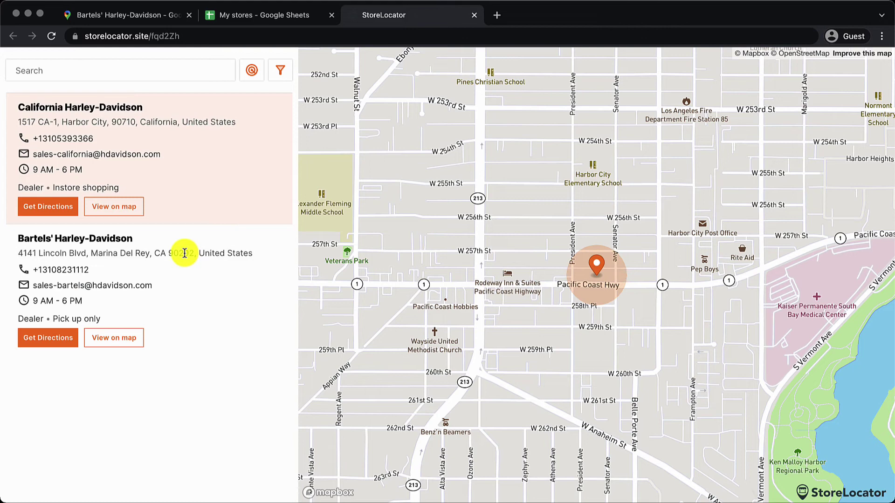
- Inspect the California store's address and the Pick up only tag on the map
triple_click(190, 120)
click(194, 246)
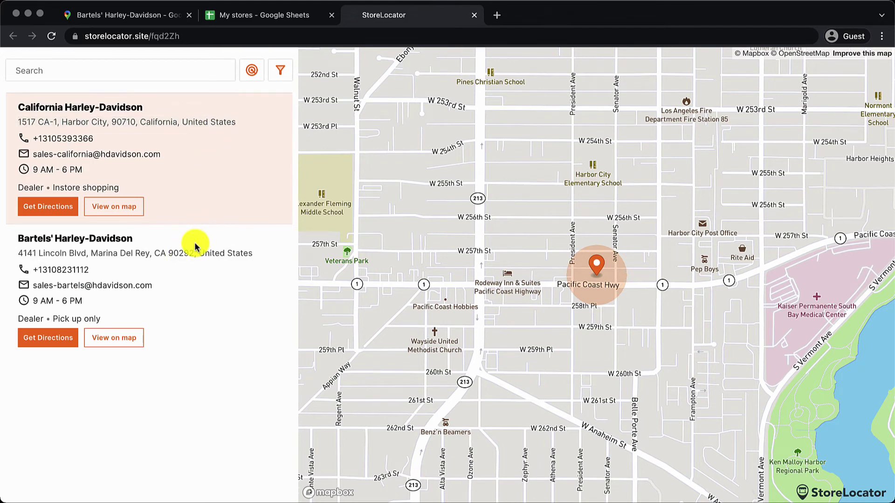
triple_click(81, 315)
click(81, 316)
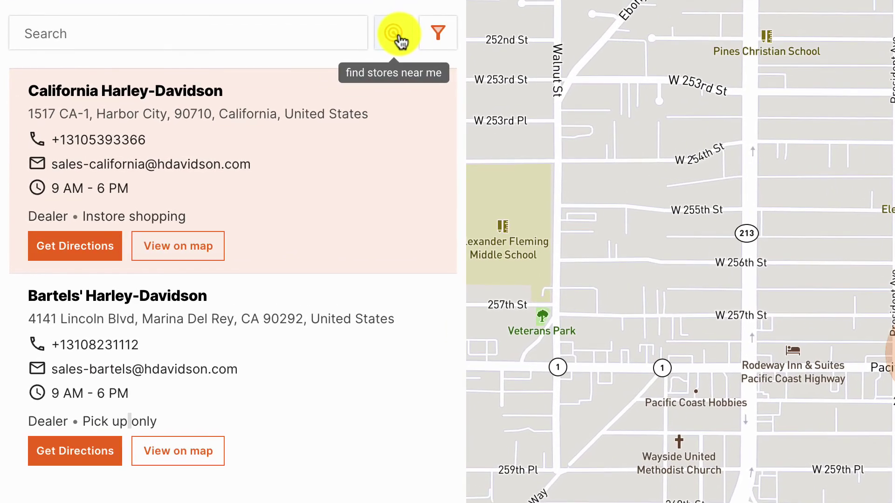
- Toggle the Dealer, Instore shopping and Pick up only filters on, then off again
click(437, 37)
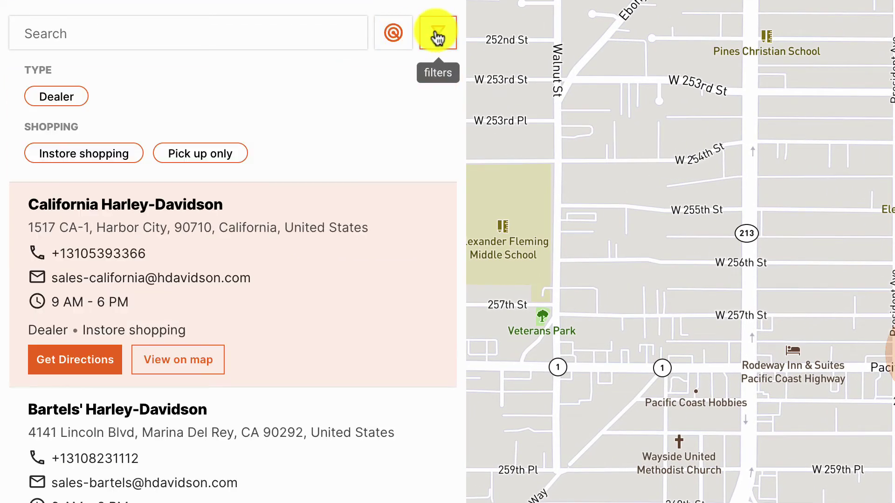
click(76, 105)
click(78, 108)
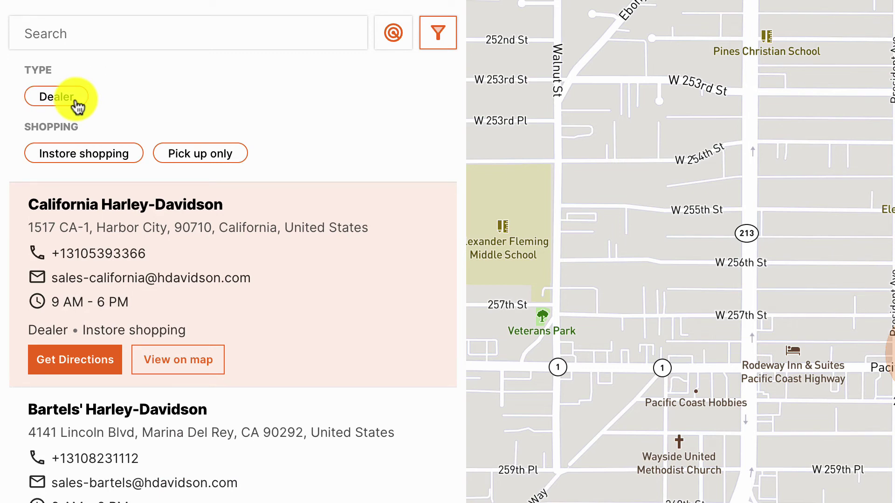
click(81, 165)
click(82, 167)
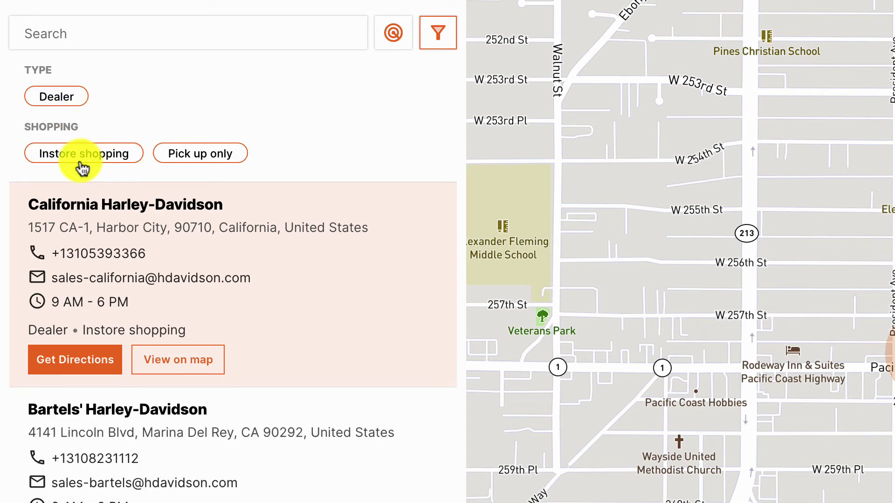
click(181, 154)
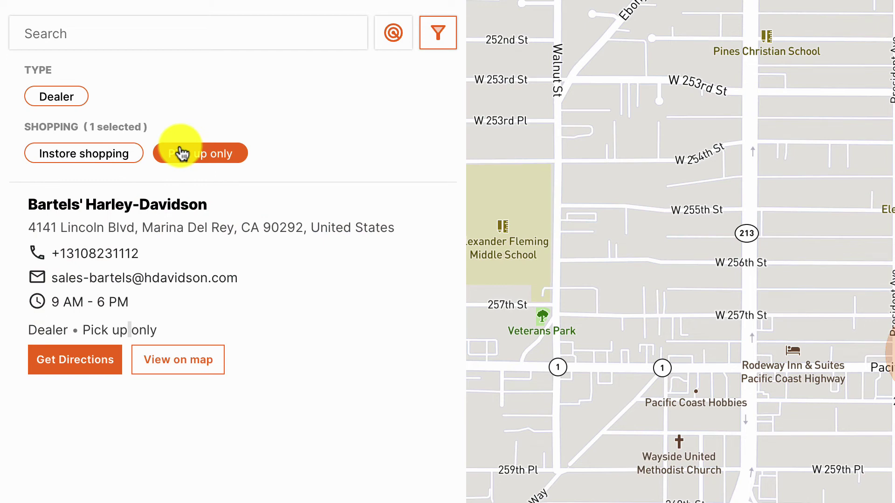
click(181, 154)
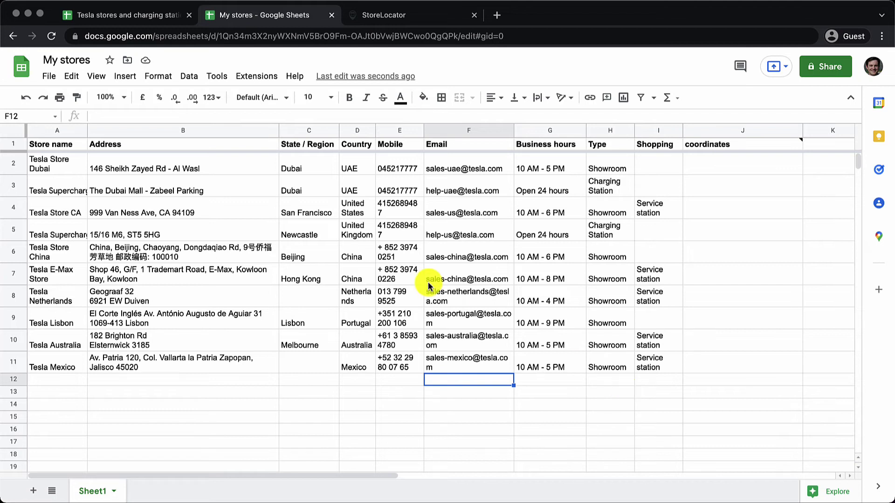
- Run Store Locator's Update map for the Tesla rows, then open the filters on the map
click(256, 76)
mouse_move(326, 194)
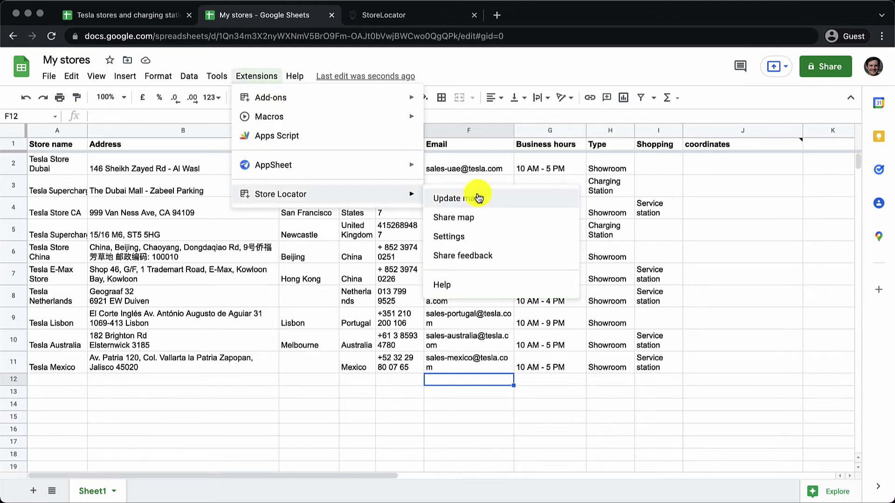
click(478, 198)
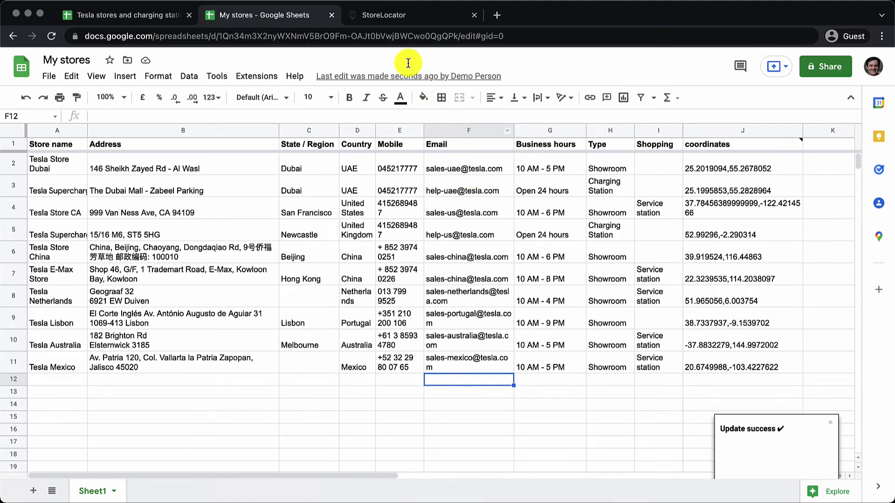
click(378, 15)
click(279, 73)
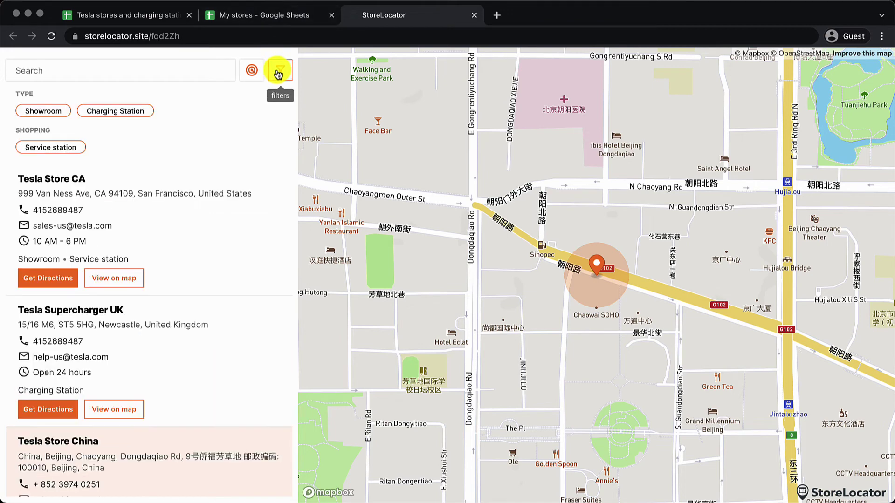
- Filter to Service station stores, search 'netherlands' and get directions to Tesla Netherlands
click(66, 153)
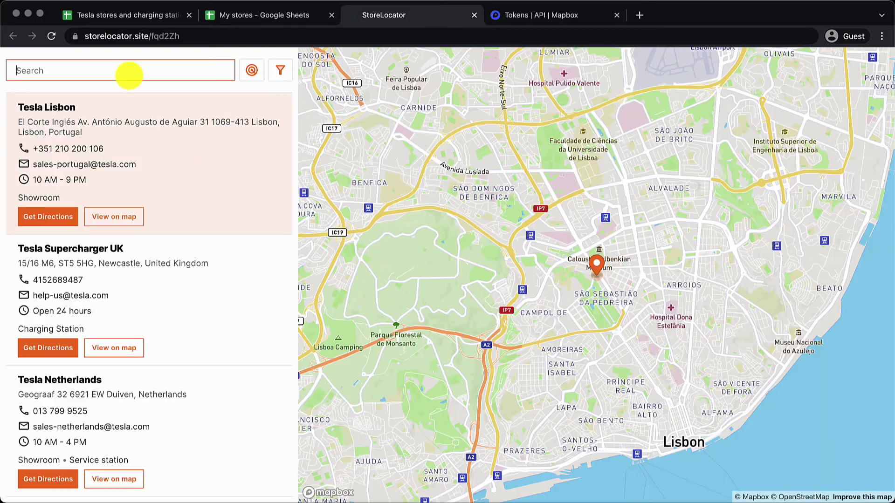
text(netherlands)
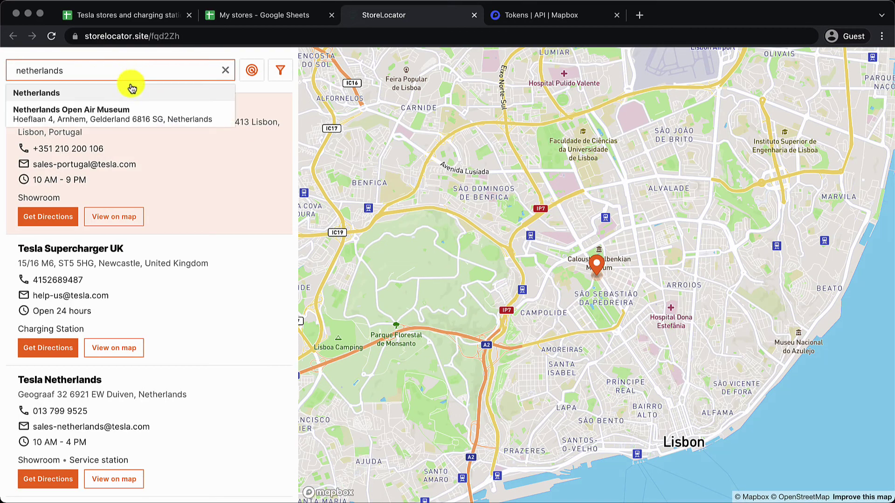
click(131, 93)
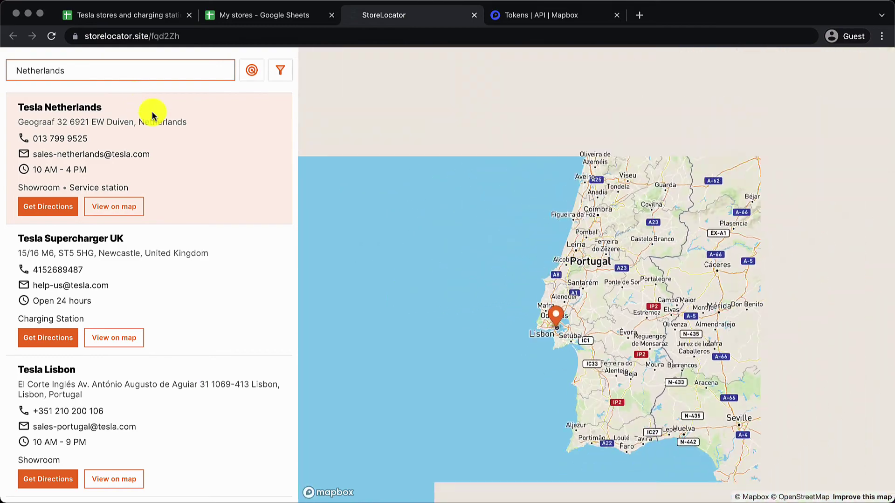
scroll(602, 264, up, 10)
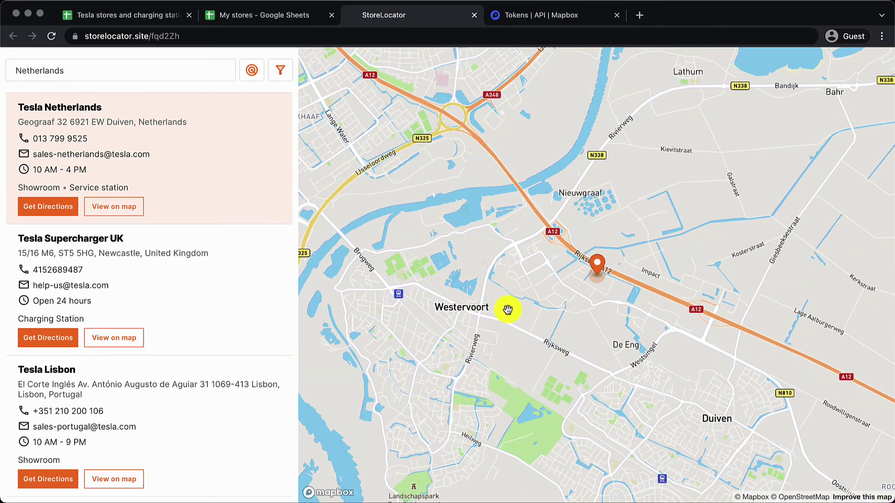
click(45, 215)
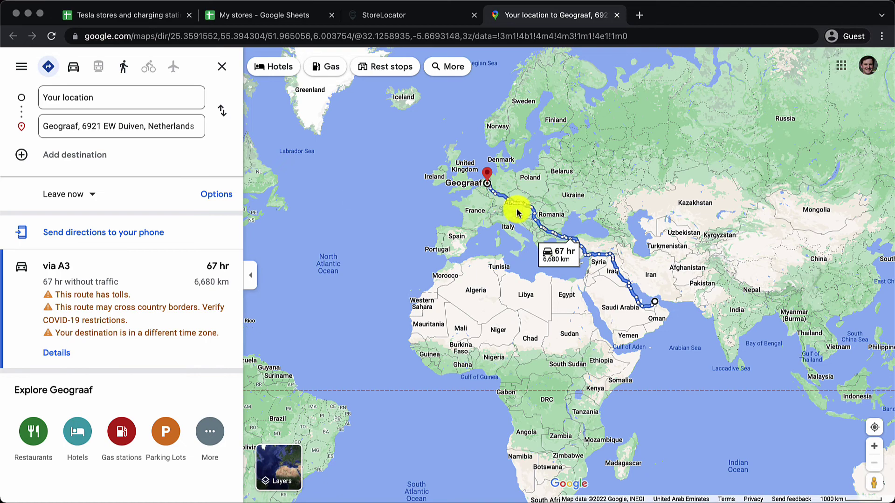
- Zoom in on the 6,680 km route map to Geograaf, Duiven
click(874, 446)
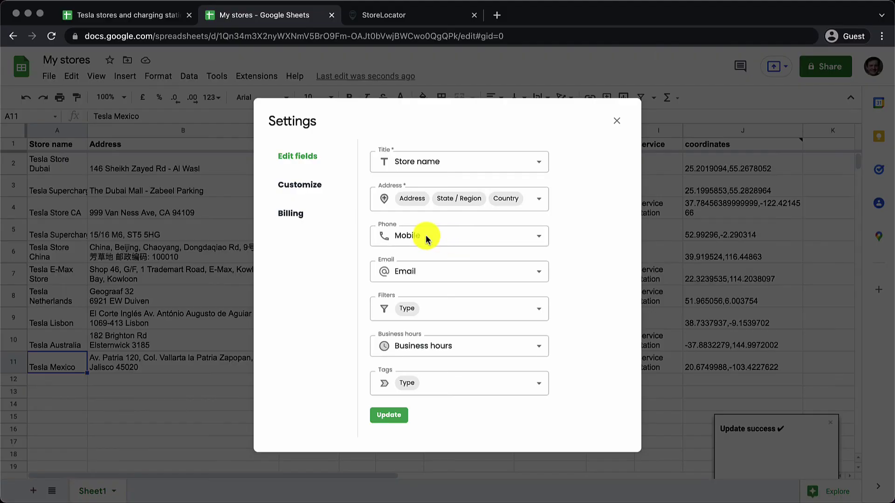
- Subscribe to the Standard billing plan priced for your own Mapbox key, then close Settings
click(322, 224)
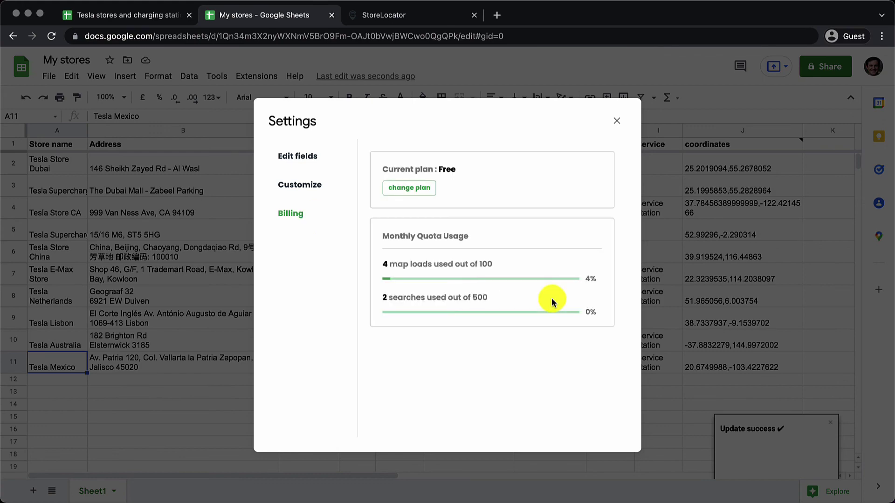
click(401, 190)
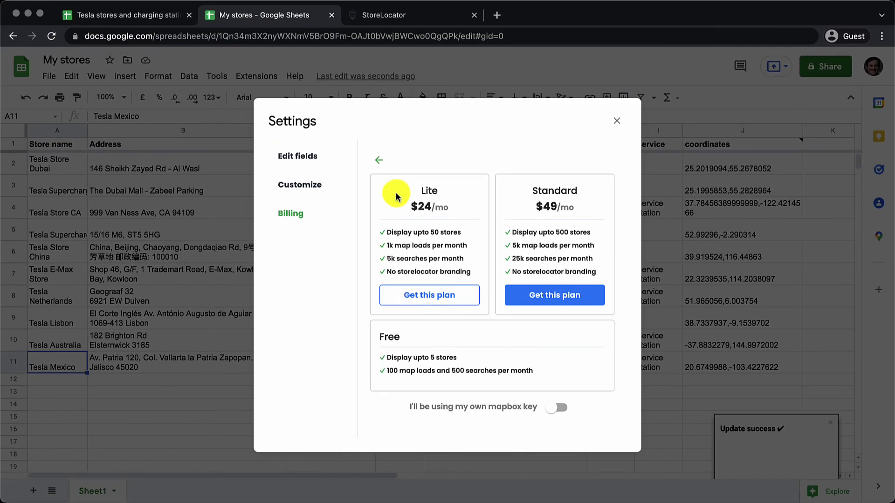
click(559, 409)
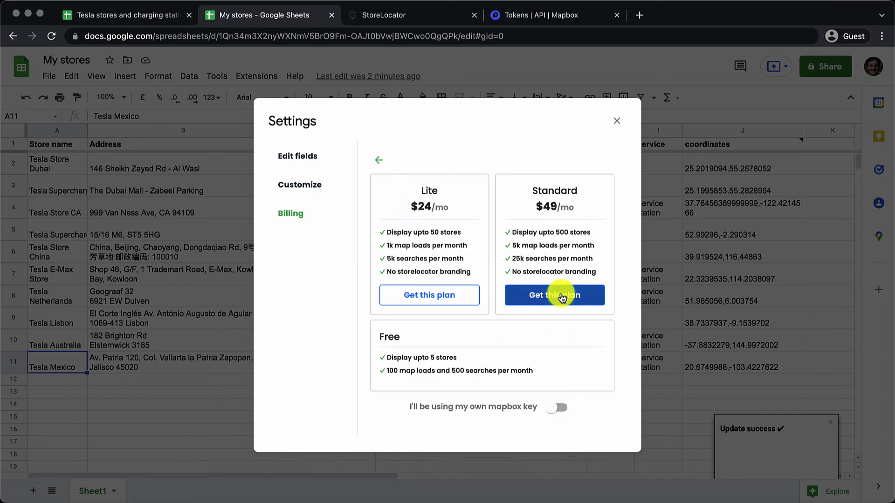
click(562, 297)
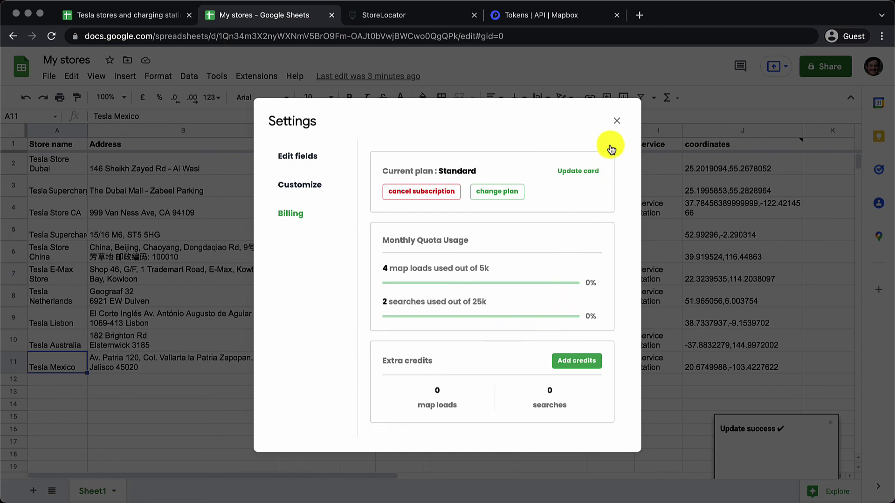
click(616, 124)
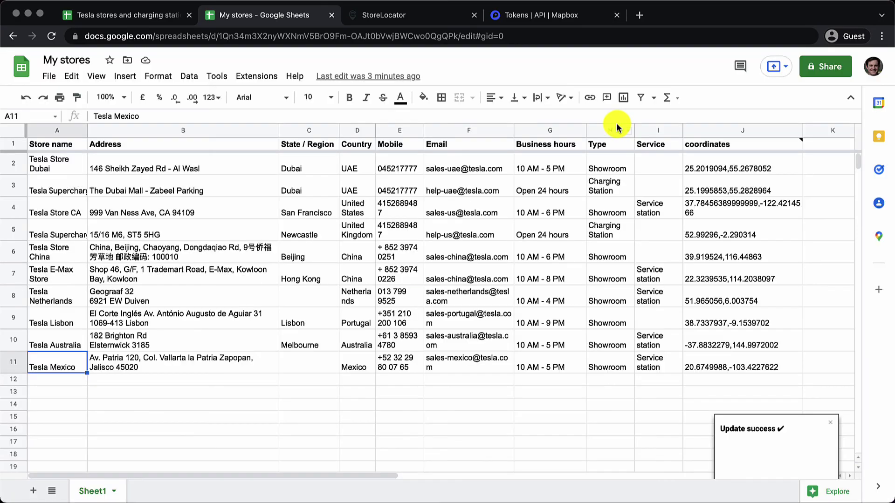